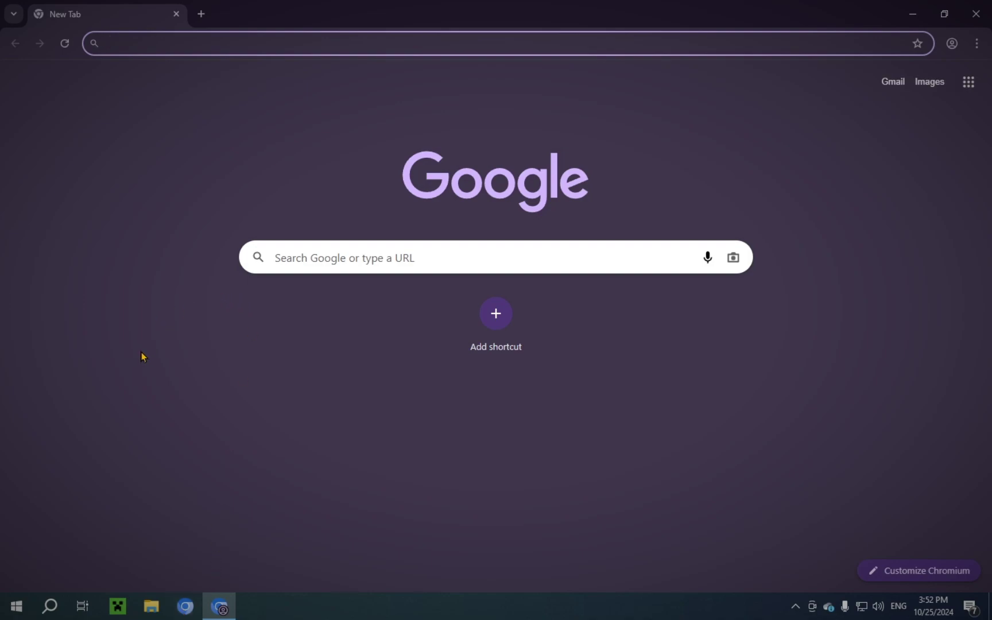
Search the web for "fabric minecraft" and accept all of Google's cookies.
type("fabric")
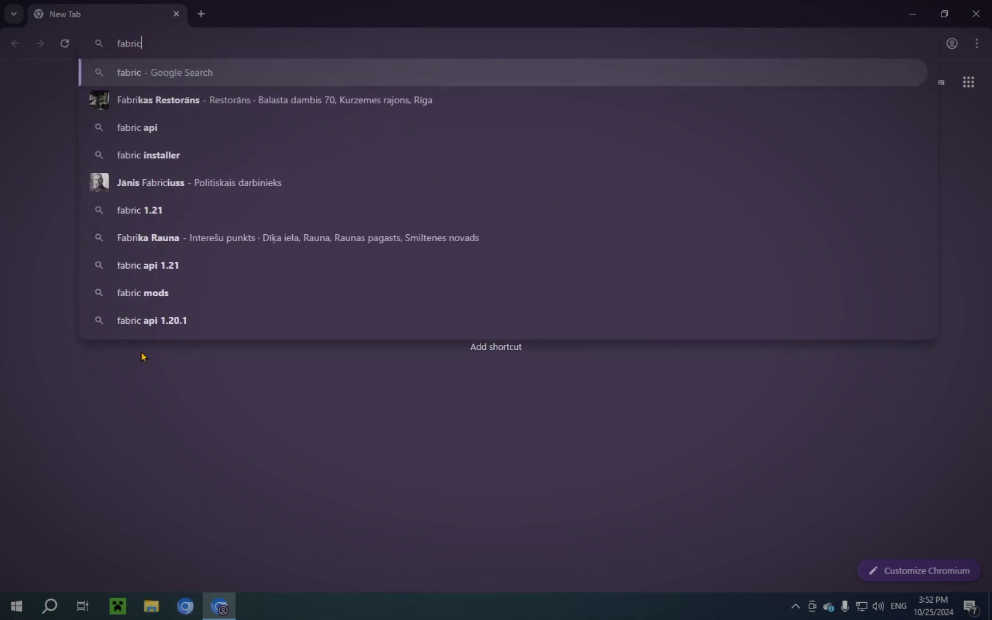
type(" minecraft")
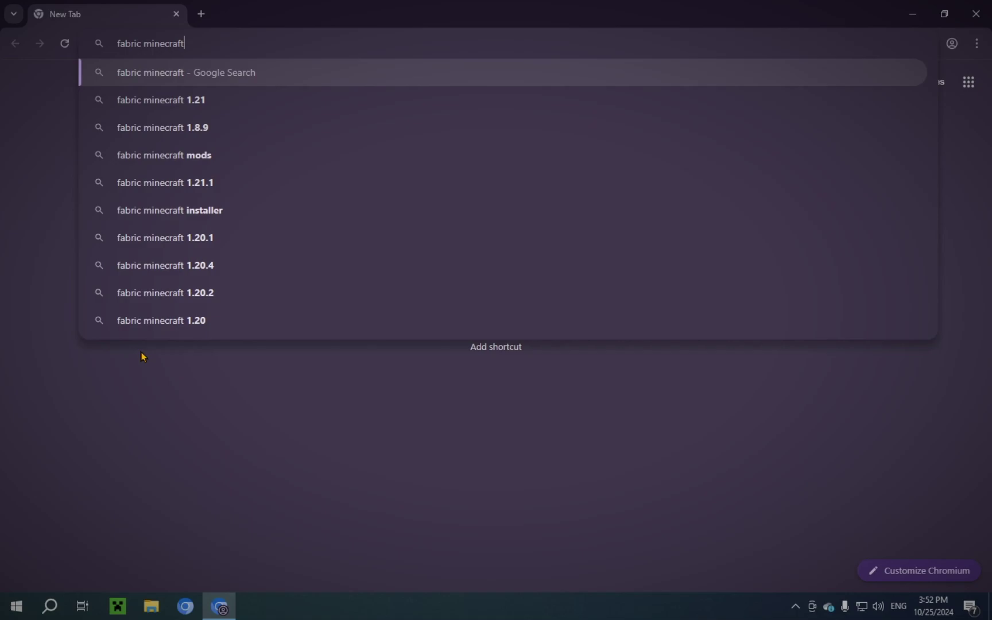
key("Return")
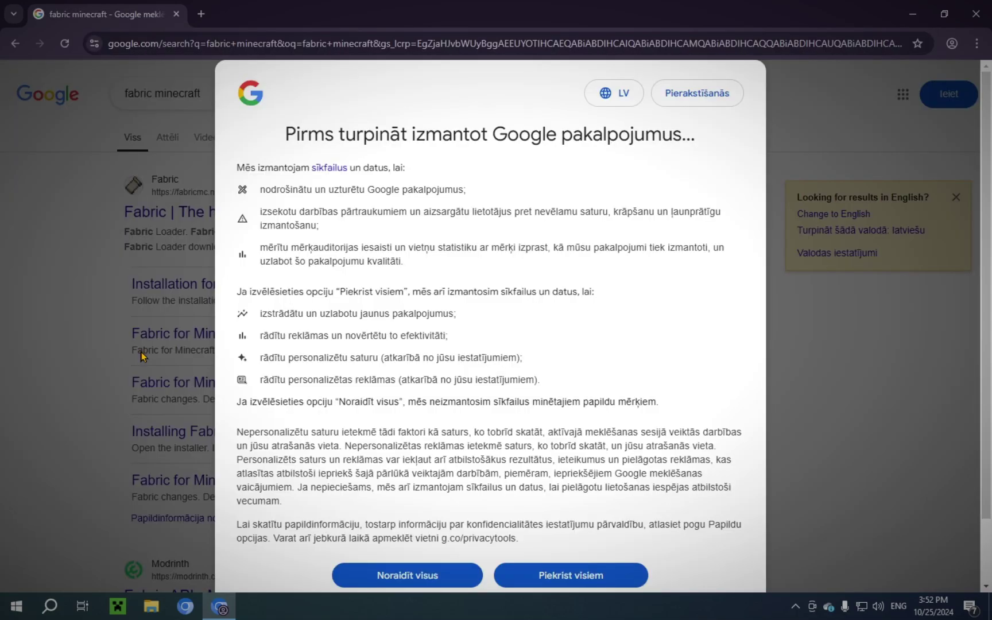
left_click(570, 575)
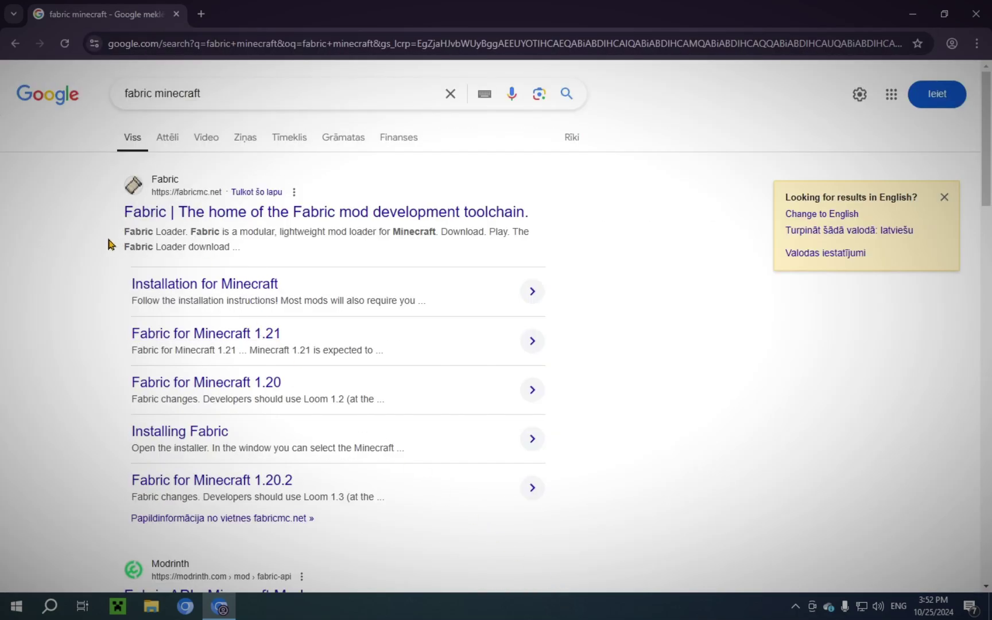
Open the official Fabric site from the results and download the Fabric installer for Windows.
left_click(151, 212)
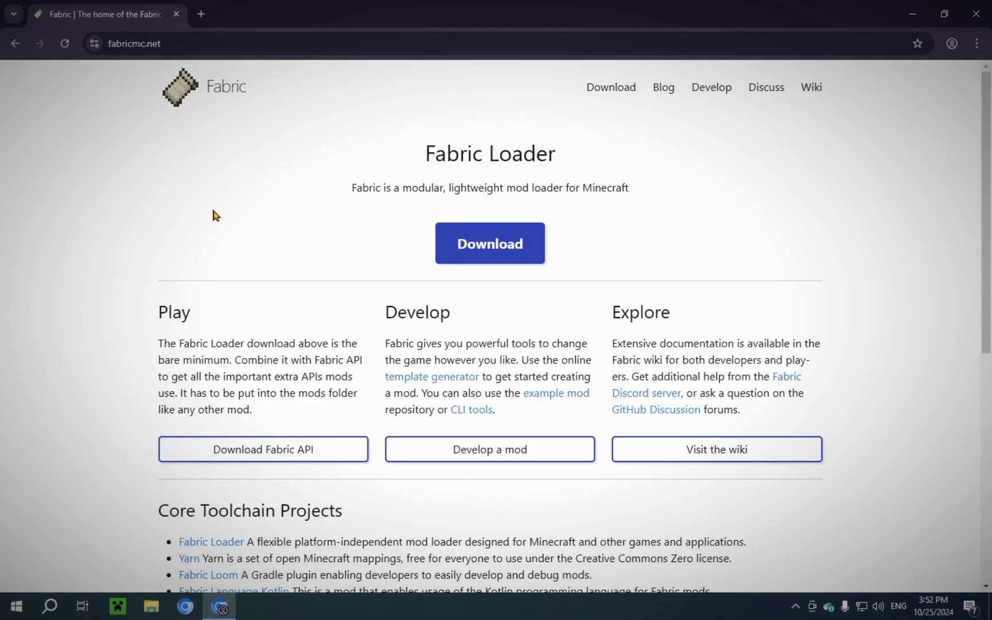
left_click_drag(424, 161, 574, 160)
left_click(570, 170)
left_click(483, 243)
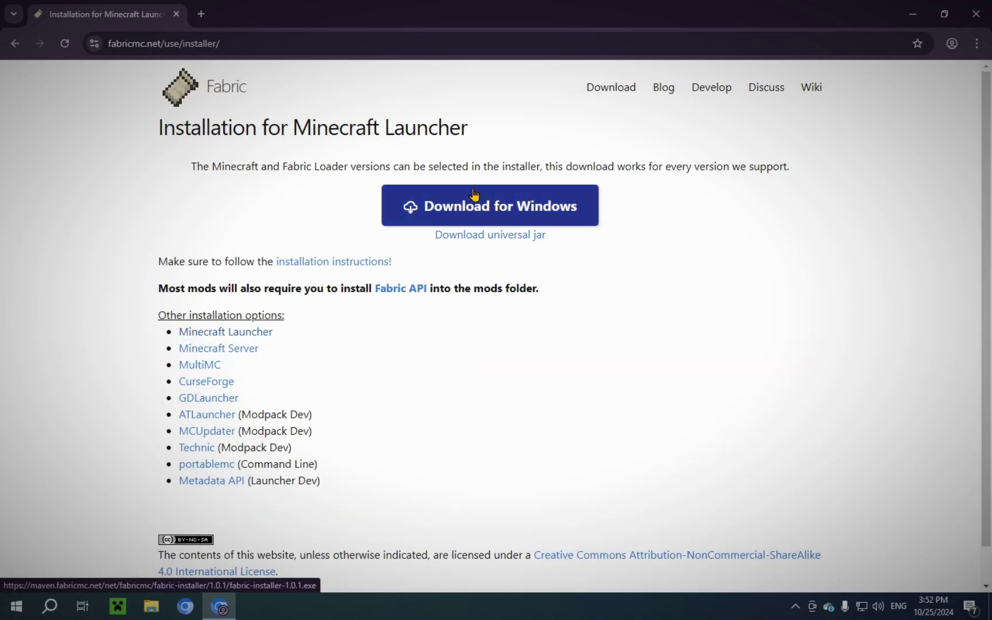
left_click(472, 195)
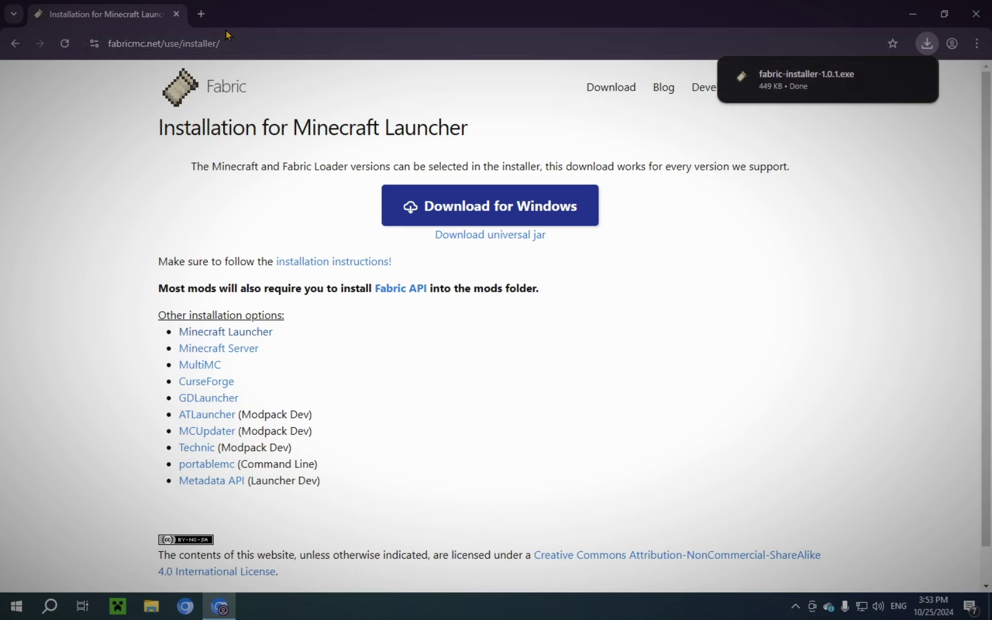
Search the web for "sodium minecraft" in a new browser tab.
left_click(200, 14)
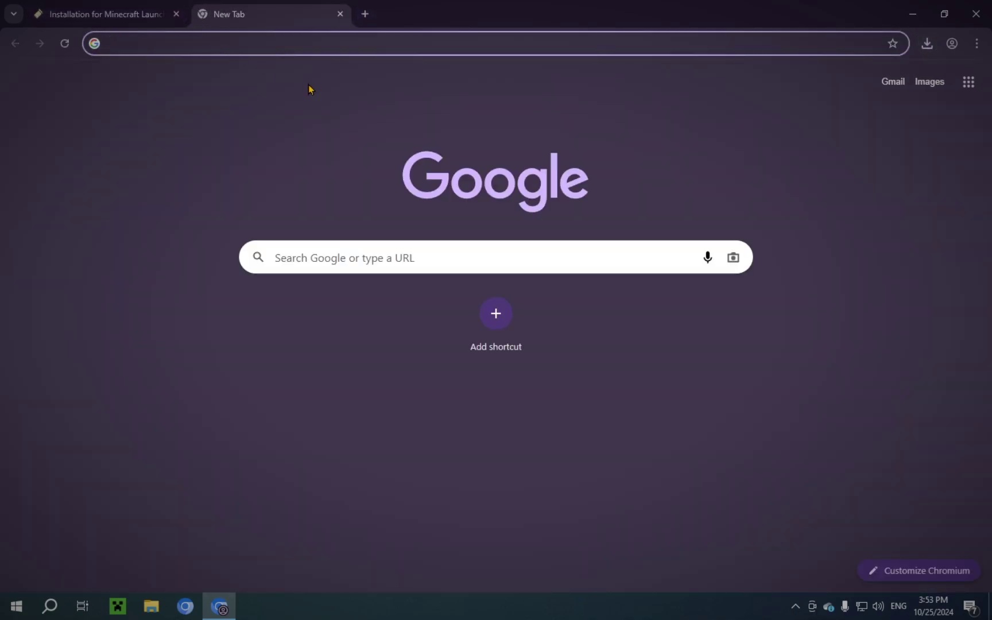
type("sodium ")
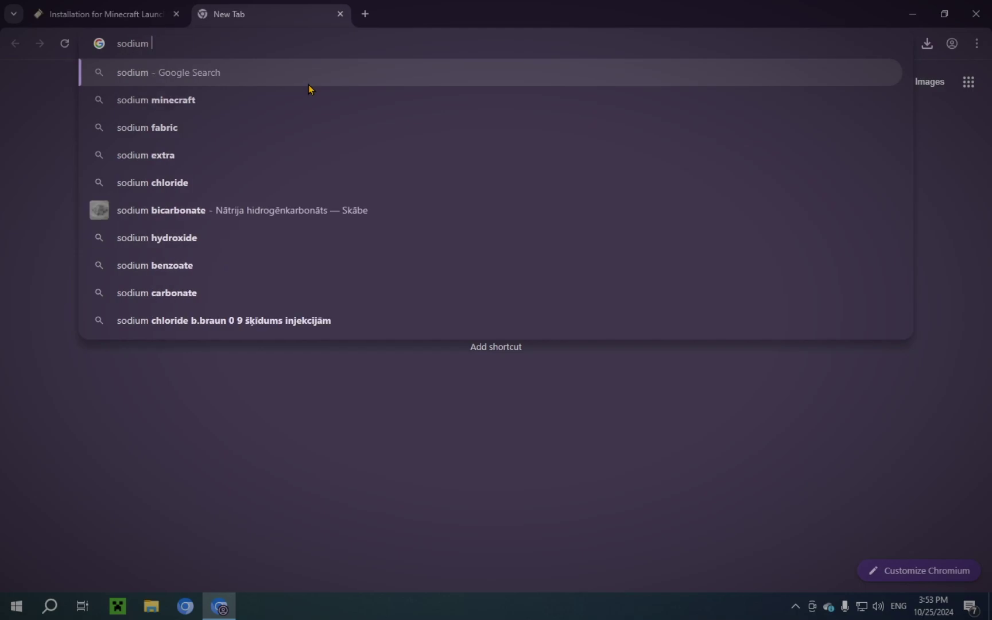
type("minecraf")
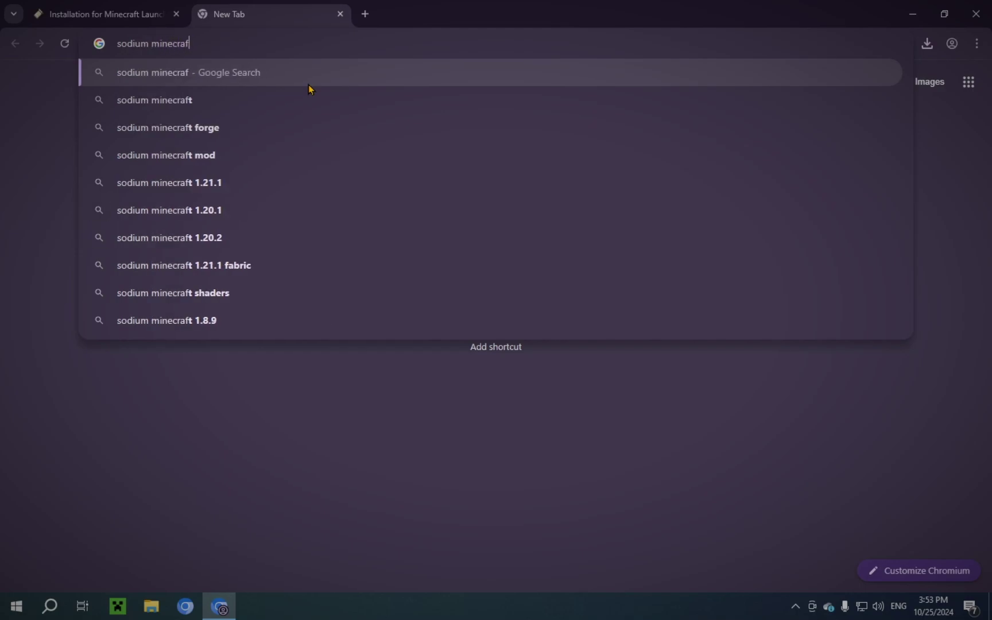
type("t")
key("Return")
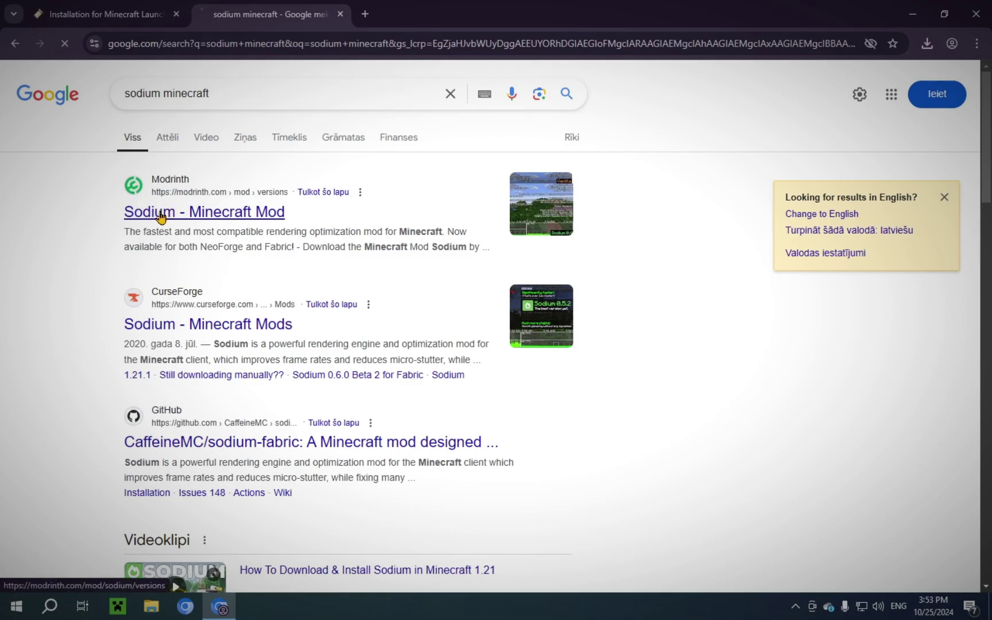
Open Sodium's Modrinth versions page, agree to the privacy notice, and download mc1.21.2-0.6.0-beta.3-fabric.
left_click(236, 213)
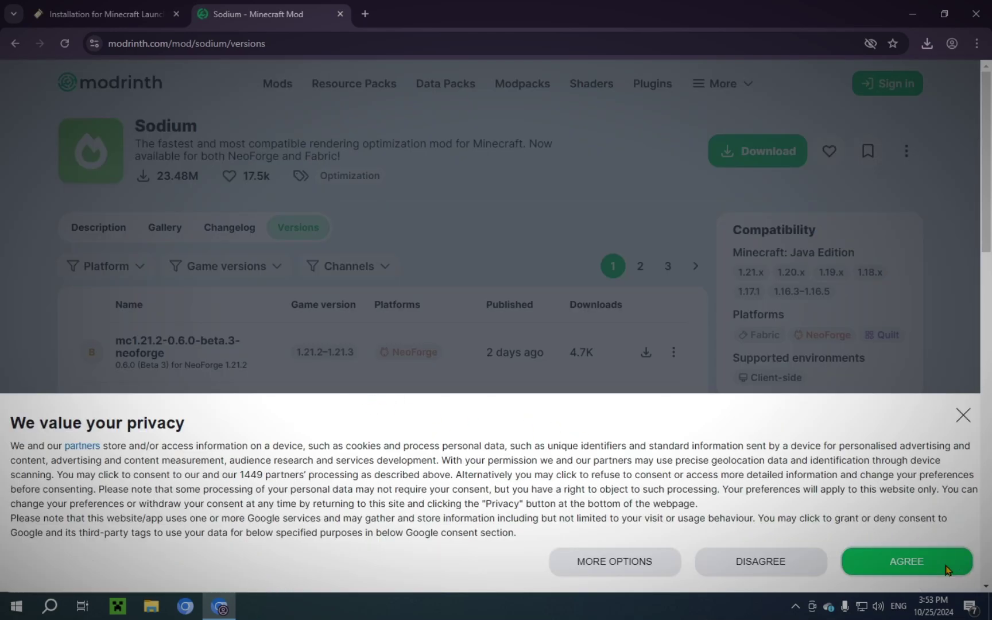
left_click(945, 568)
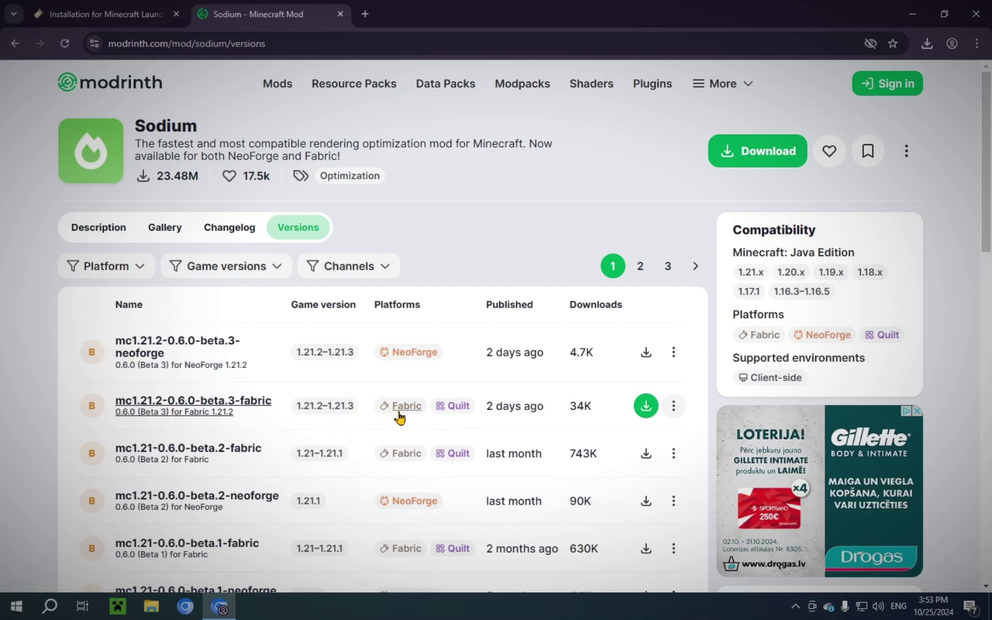
left_click(644, 409)
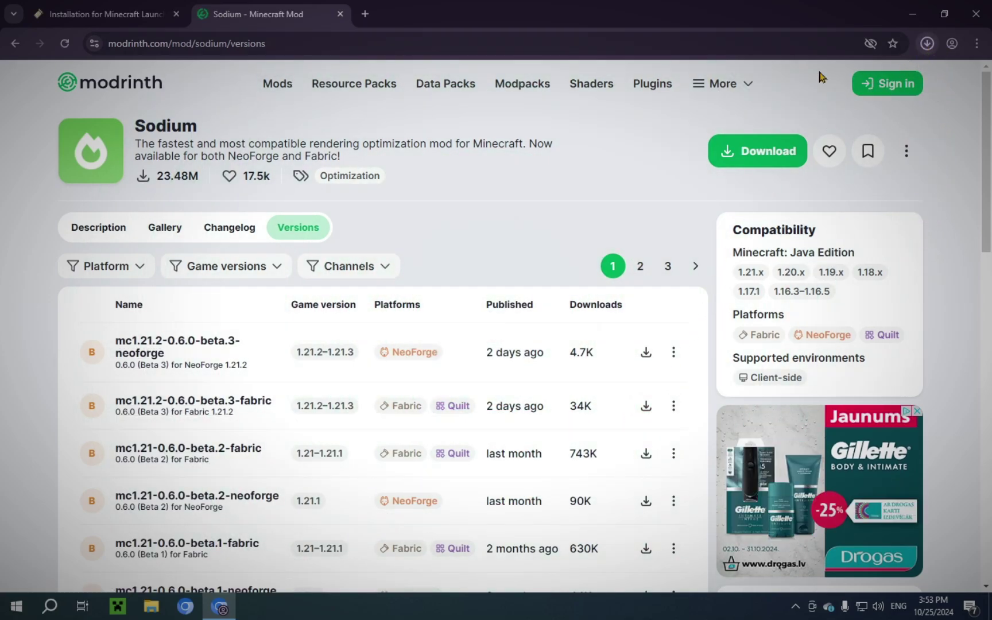
Search the web for "iris shaders" in another new browser tab.
left_click(365, 14)
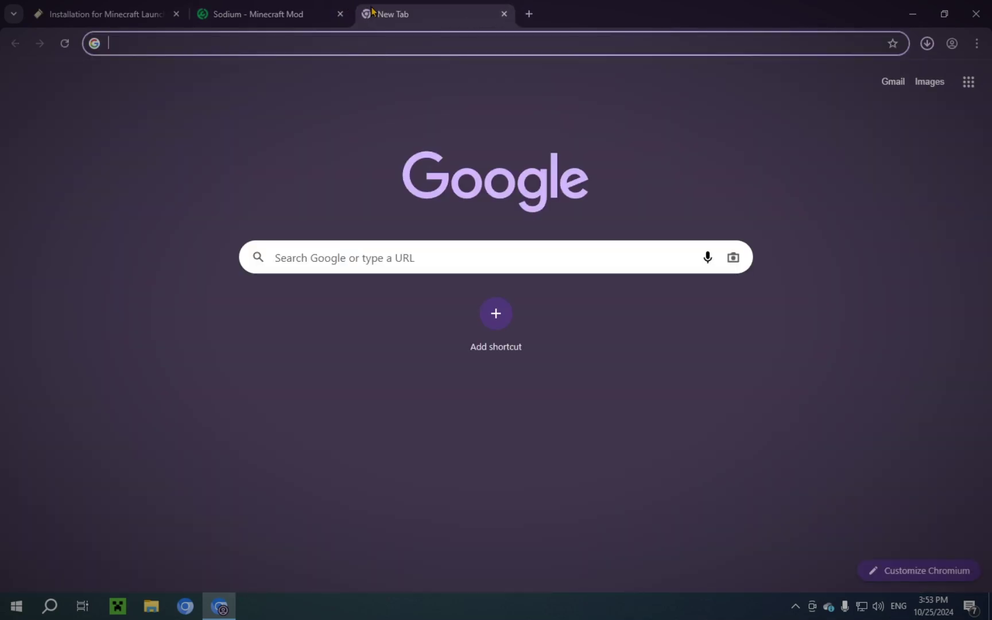
type("iris shade")
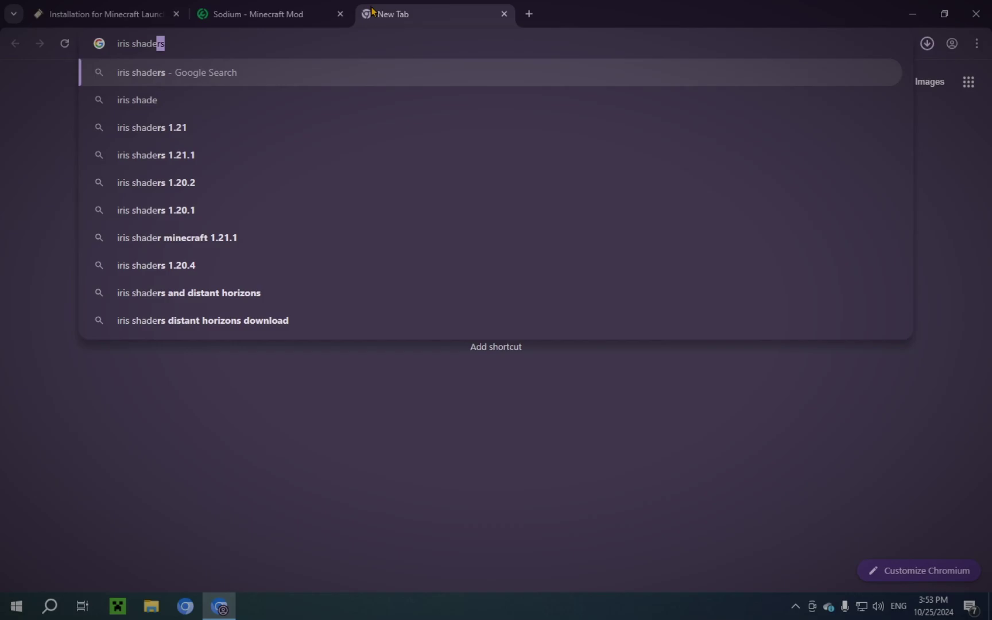
type("rs")
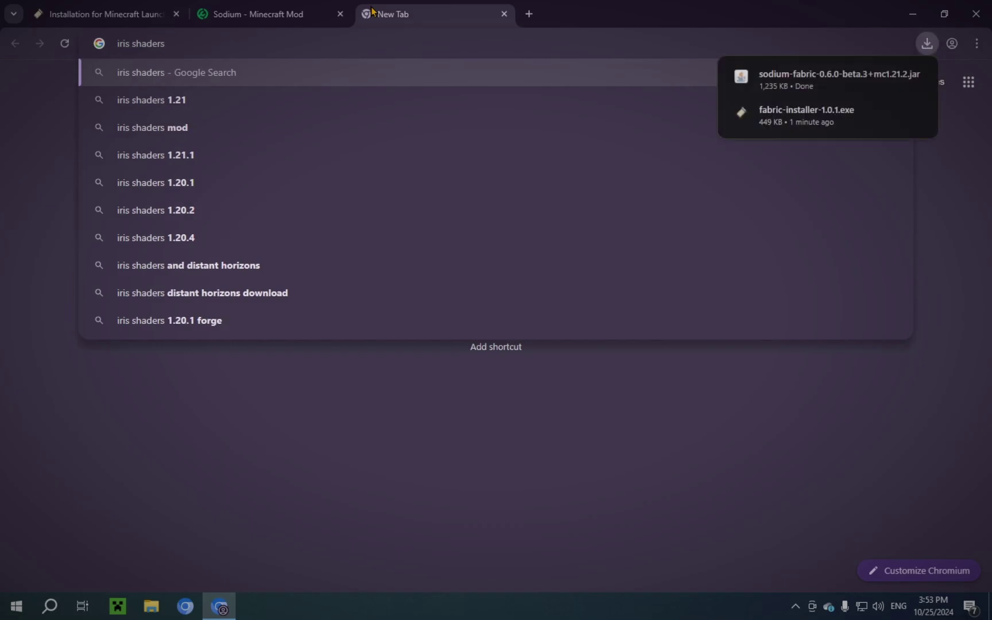
key("Return")
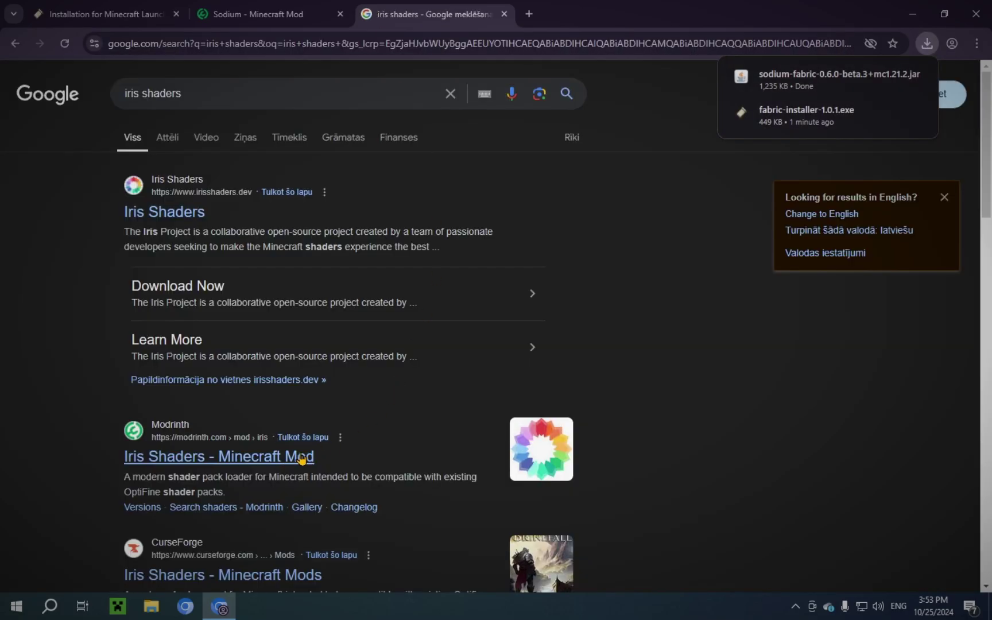
Open the Iris Shaders versions list on Modrinth and download 1.8.0-beta.6+1.21.2-fabric.
left_click(250, 458)
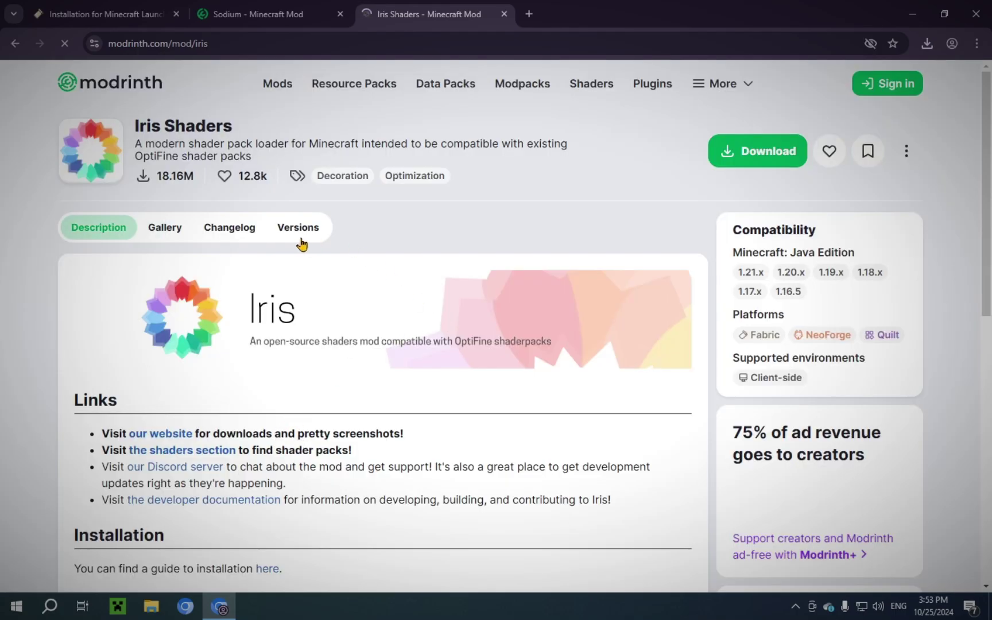
left_click(302, 244)
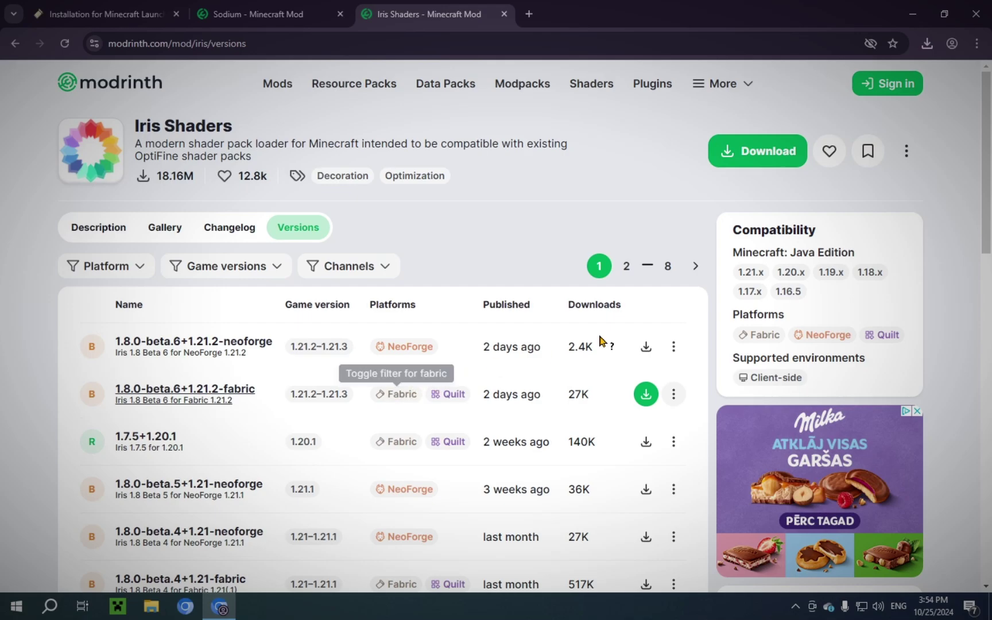
left_click(644, 394)
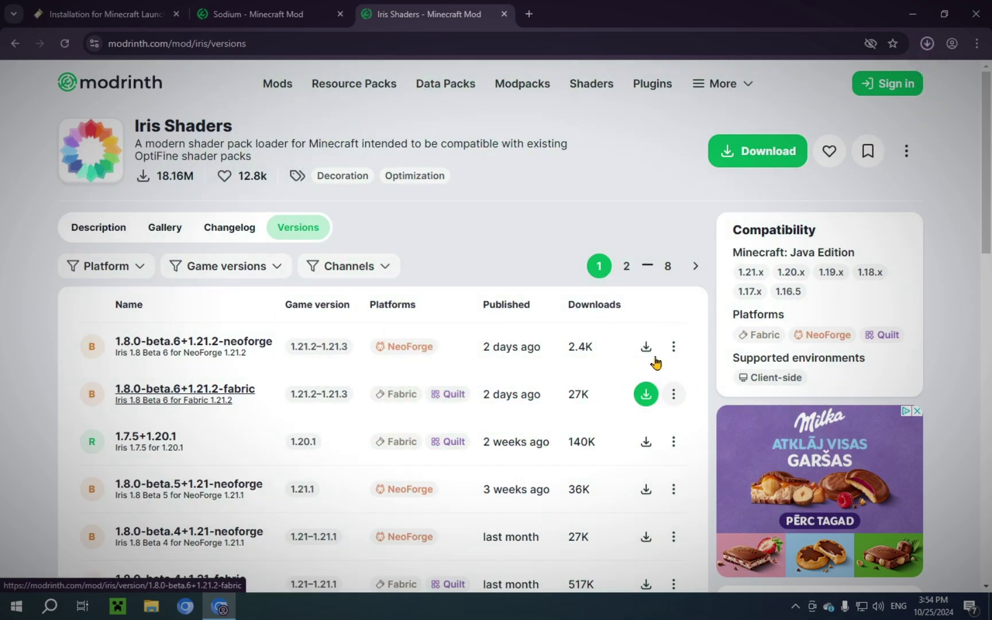
Check the recent download history for the Iris, Sodium and Fabric installer files, and close the browser.
left_click(927, 43)
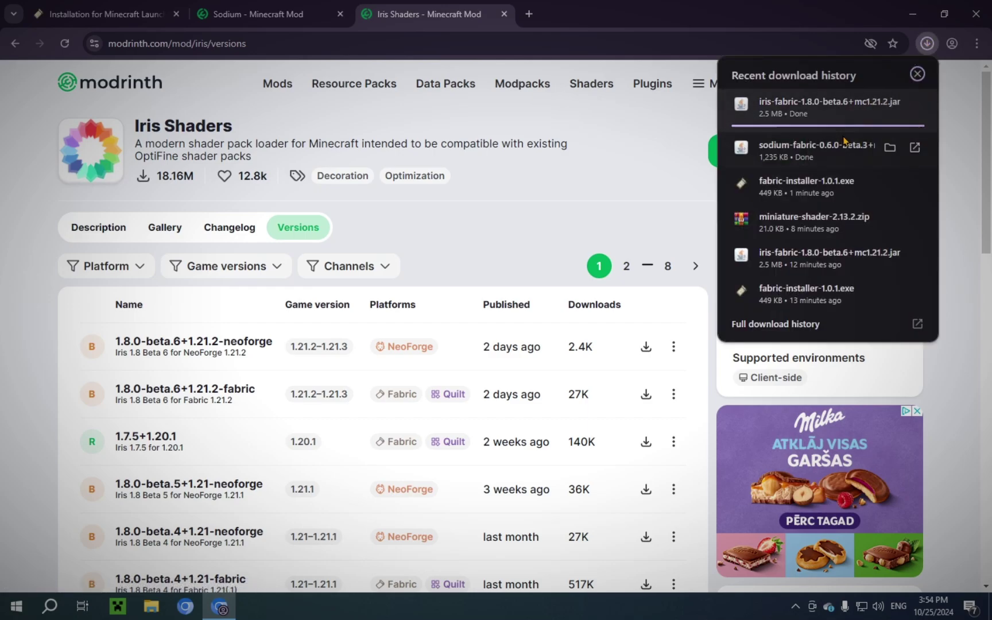
mouse_move(830, 151)
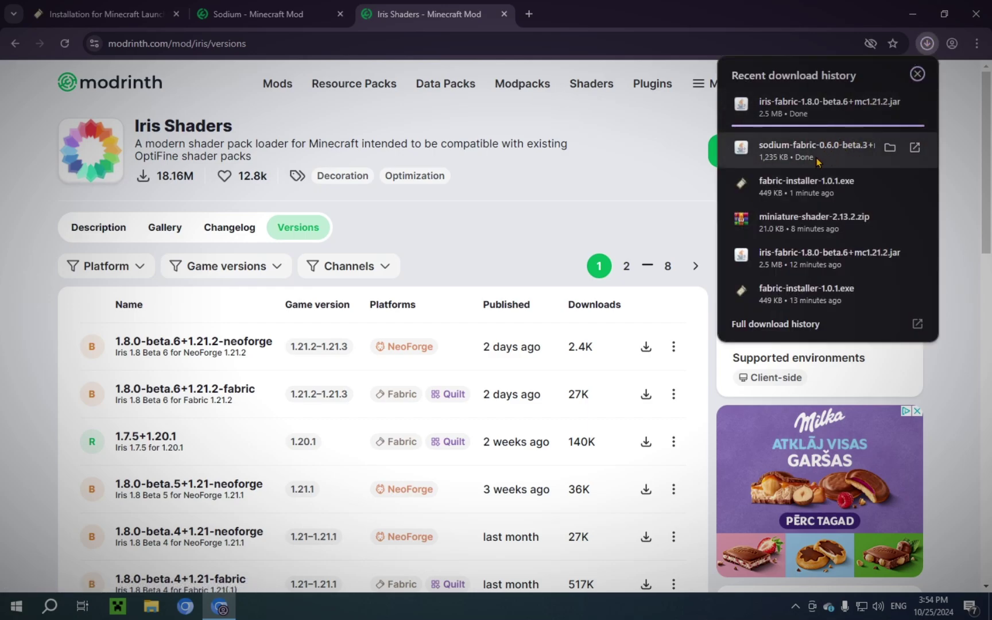
mouse_move(813, 127)
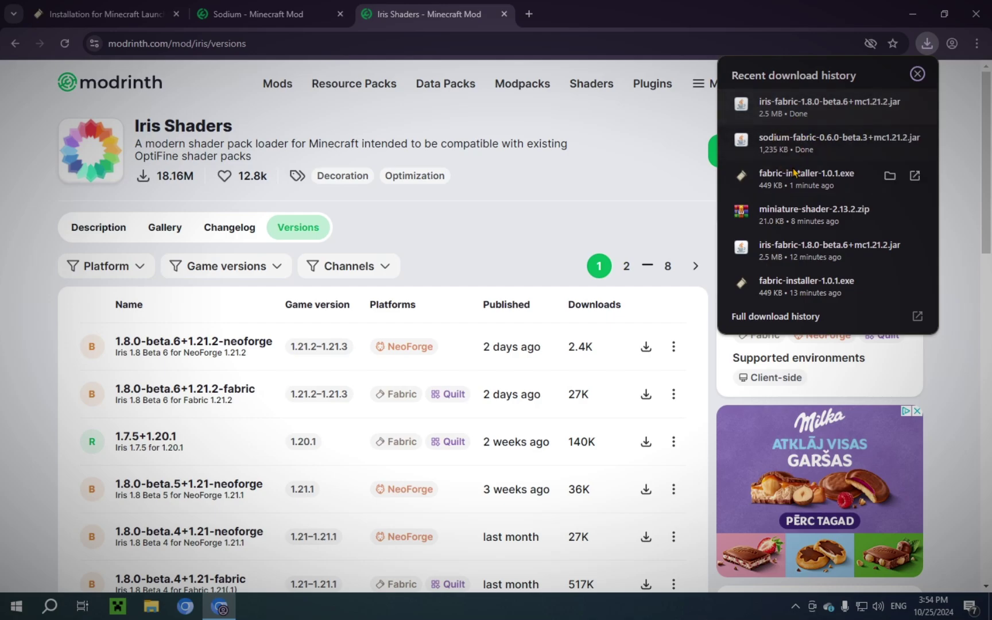
left_click(978, 8)
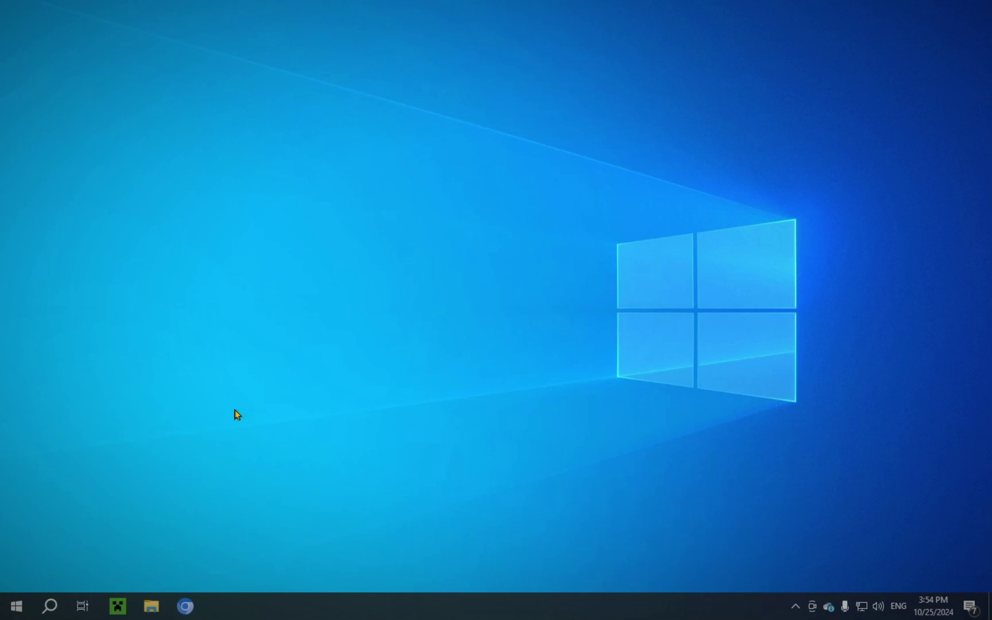
Open the Downloads folder in File Explorer to reach the downloaded mod files and Fabric installer.
left_click(152, 609)
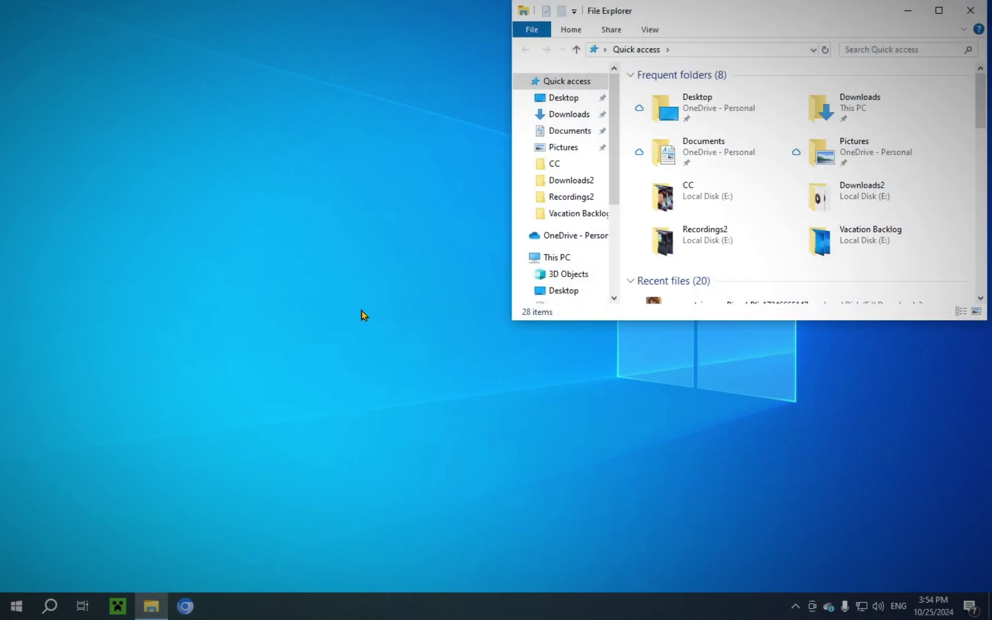
left_click(556, 115)
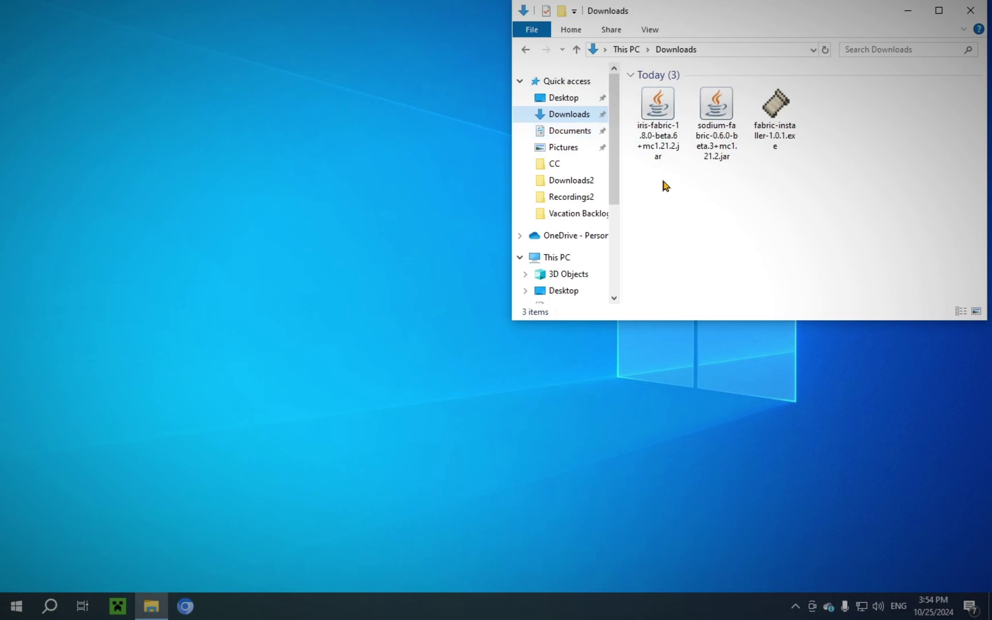
left_click_drag(647, 204, 847, 132)
left_click(833, 165)
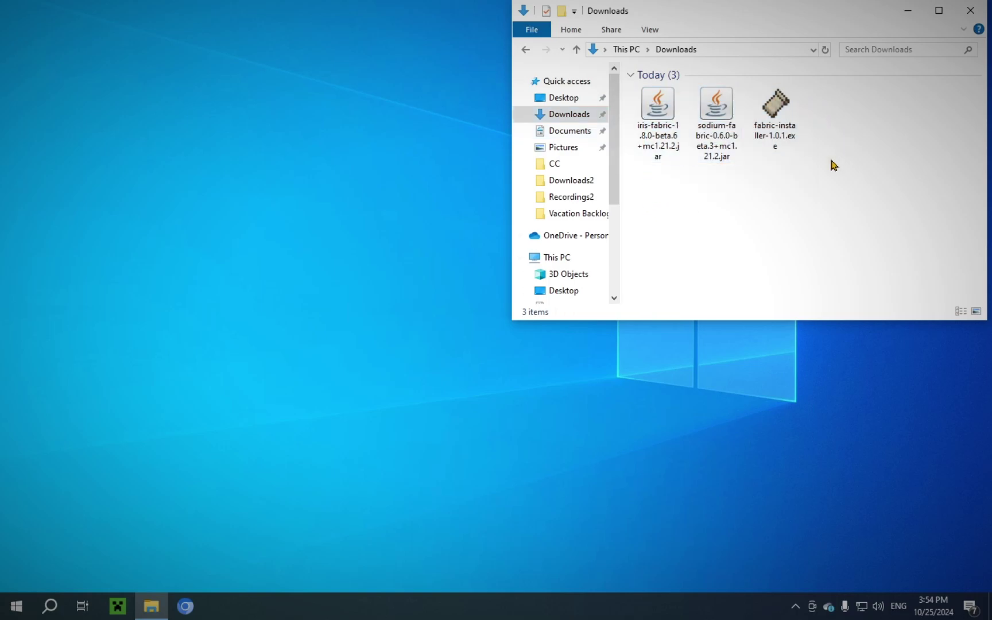
Run fabric-installer-1.0.1.exe, install the client for Minecraft 1.21.3 with loader 0.16.7 and a launcher profile, and close the installer.
double_click(780, 135)
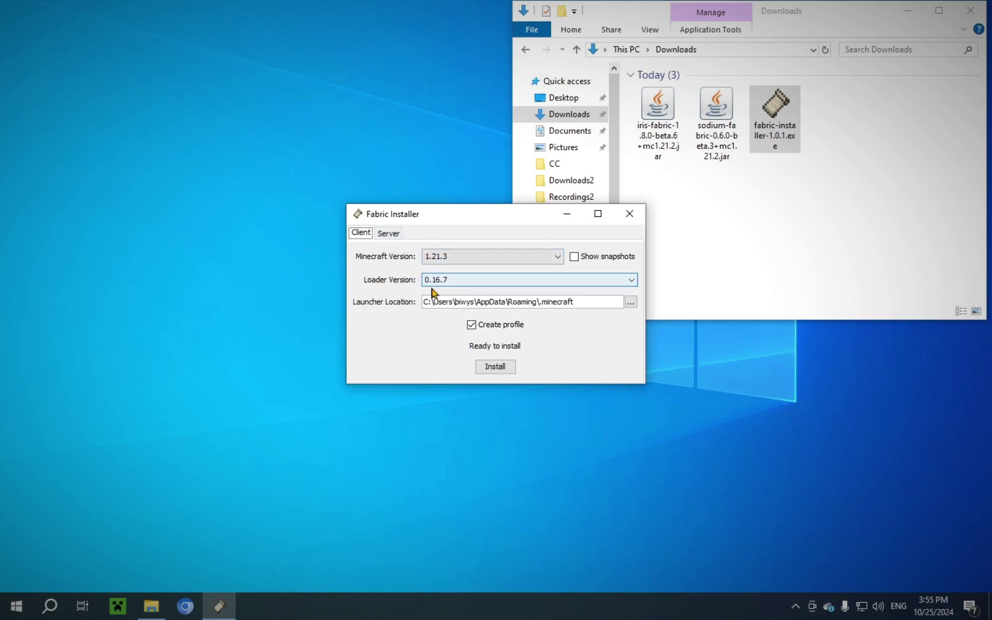
left_click(480, 365)
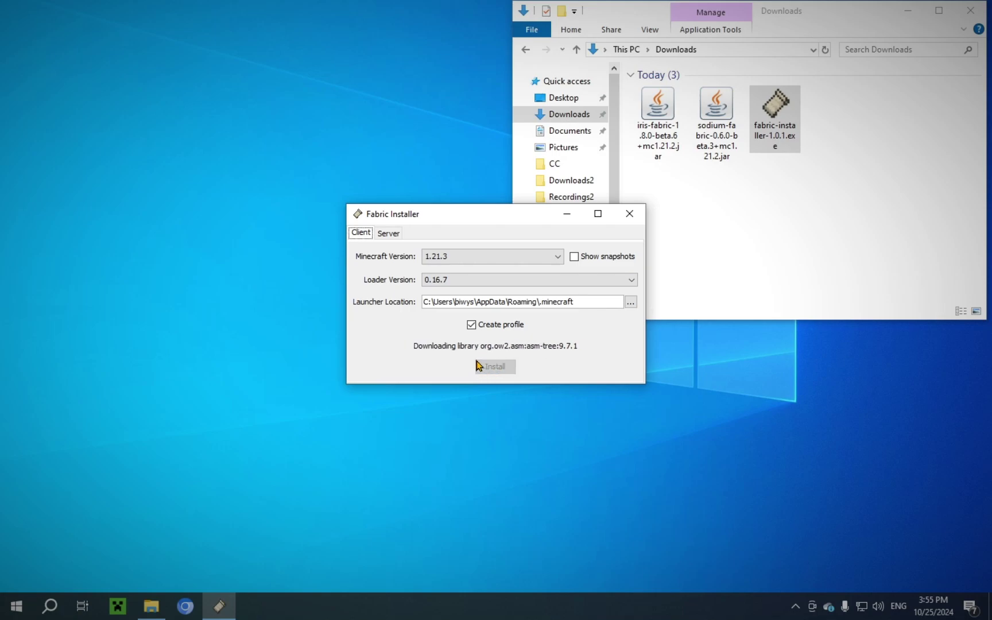
left_click(482, 326)
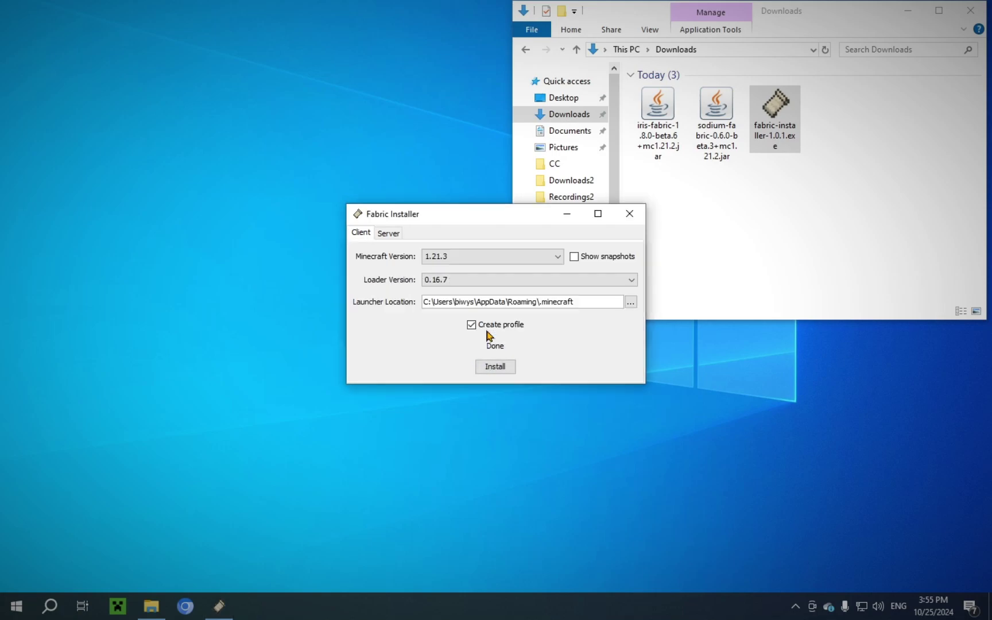
left_click(629, 213)
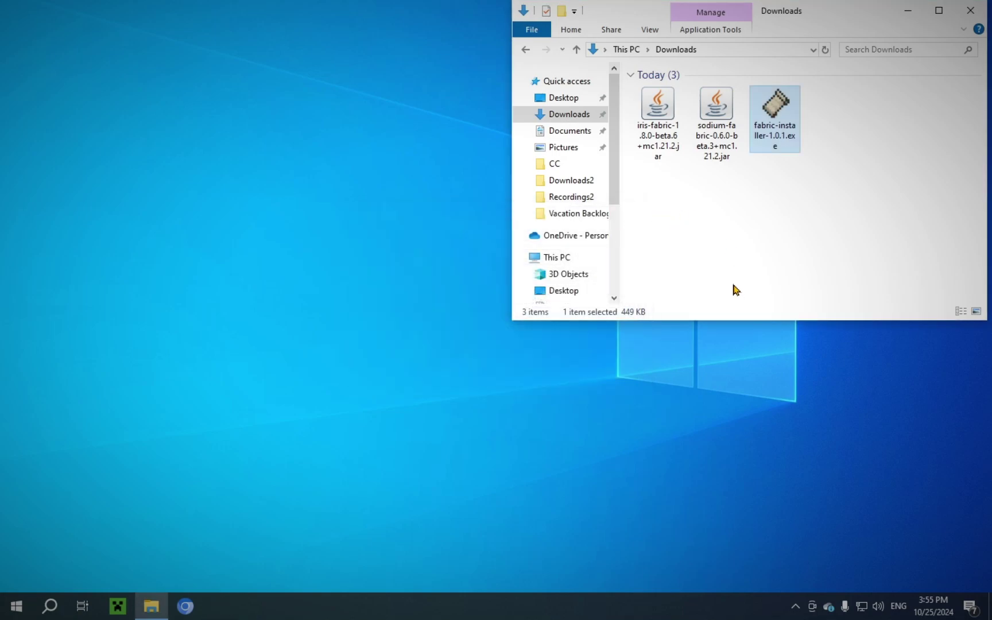
left_click(705, 243)
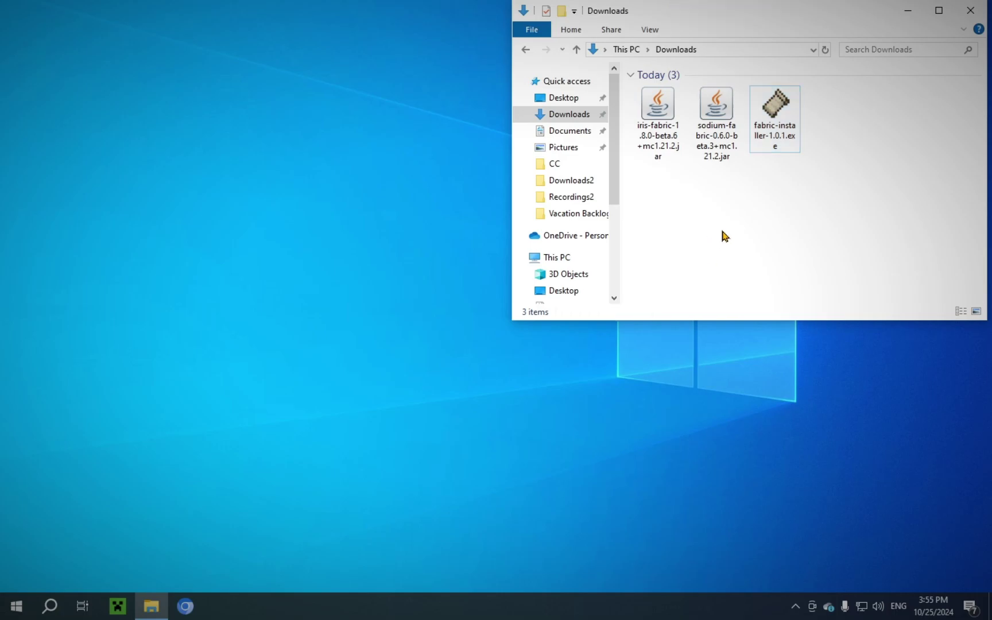
Open the Minecraft Launcher, open the fabric-loader-1.21.3 installation's folder, and go into its mods folder.
left_click(118, 606)
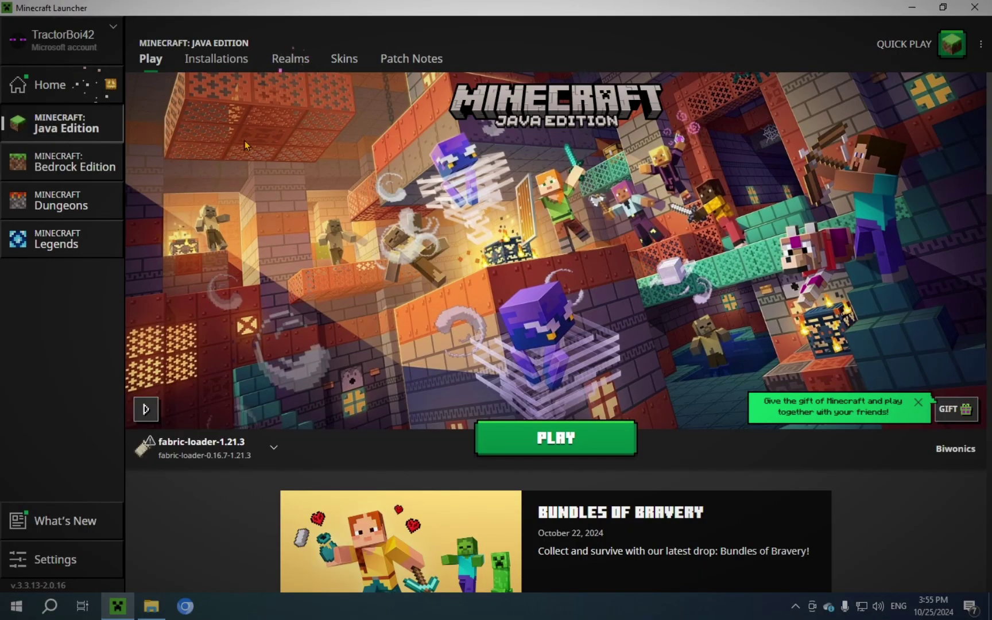
left_click(213, 59)
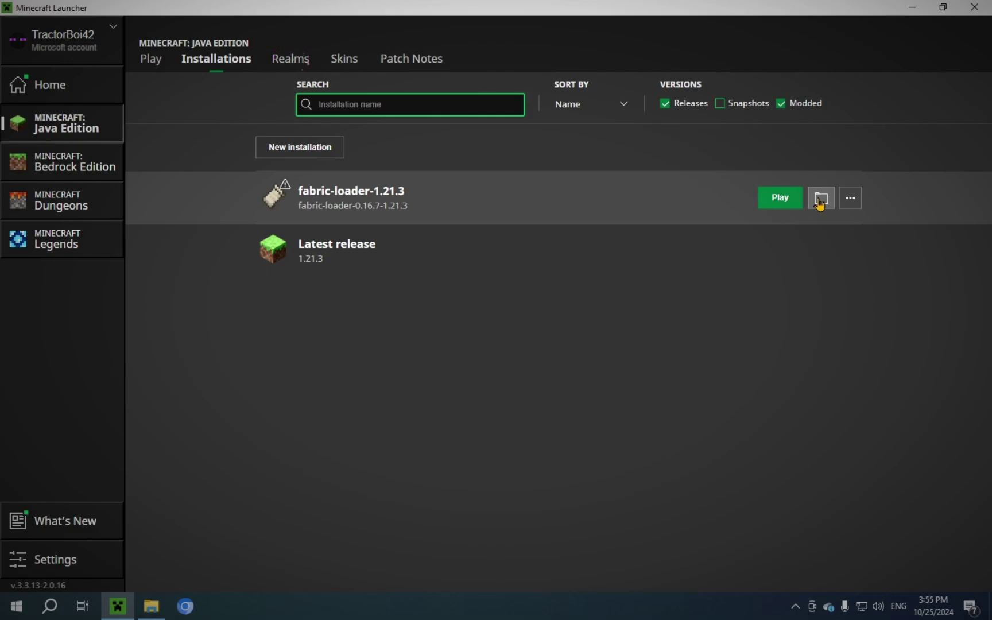
left_click(819, 202)
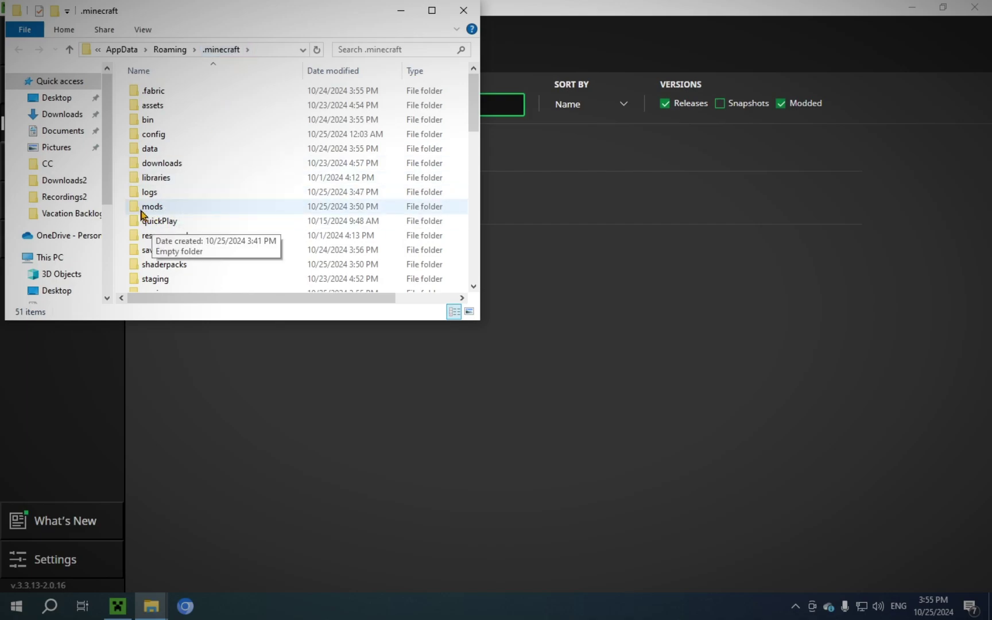
left_click(150, 210)
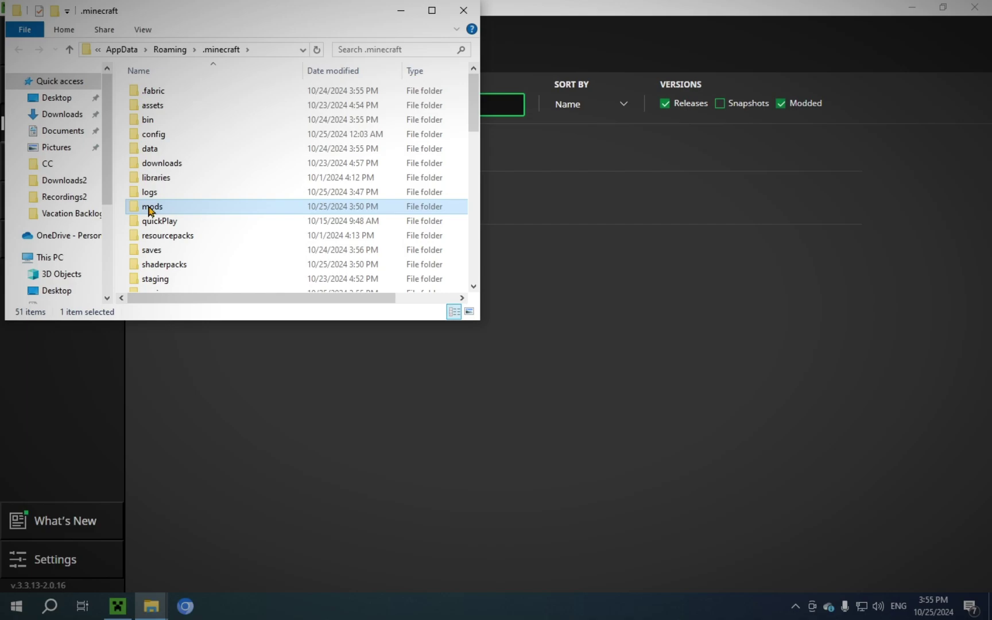
double_click(151, 210)
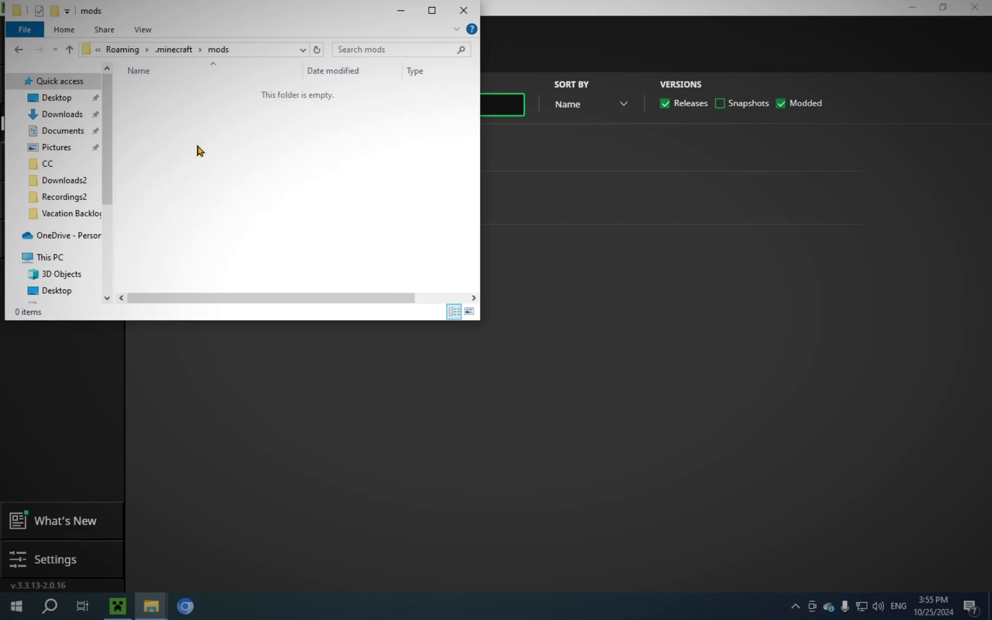
Copy the Iris and Sodium jar files from Downloads into the .minecraft mods folder, and close that folder window.
left_click(61, 115)
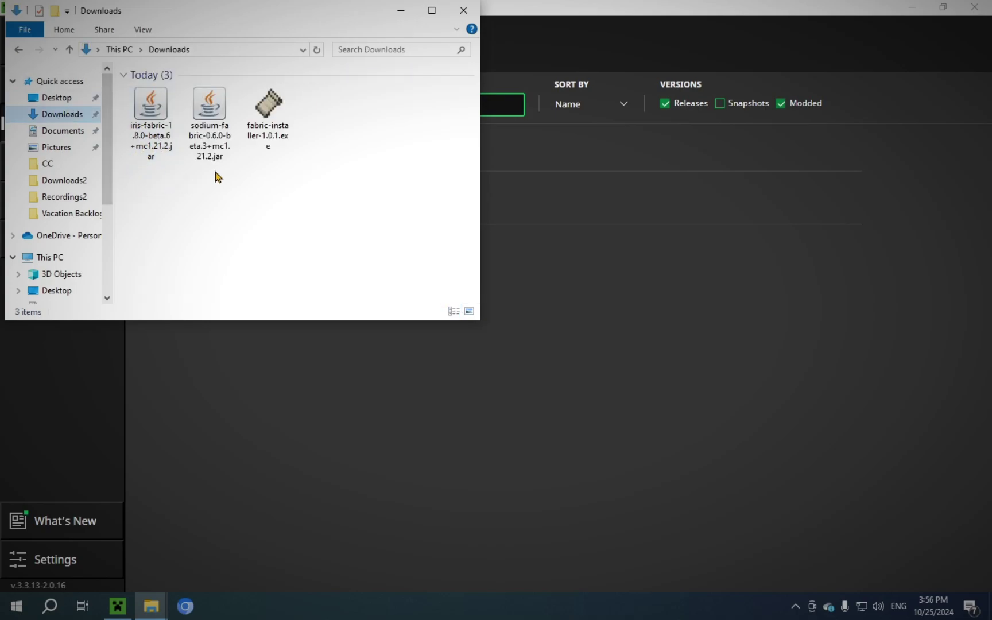
left_click_drag(223, 177, 142, 119)
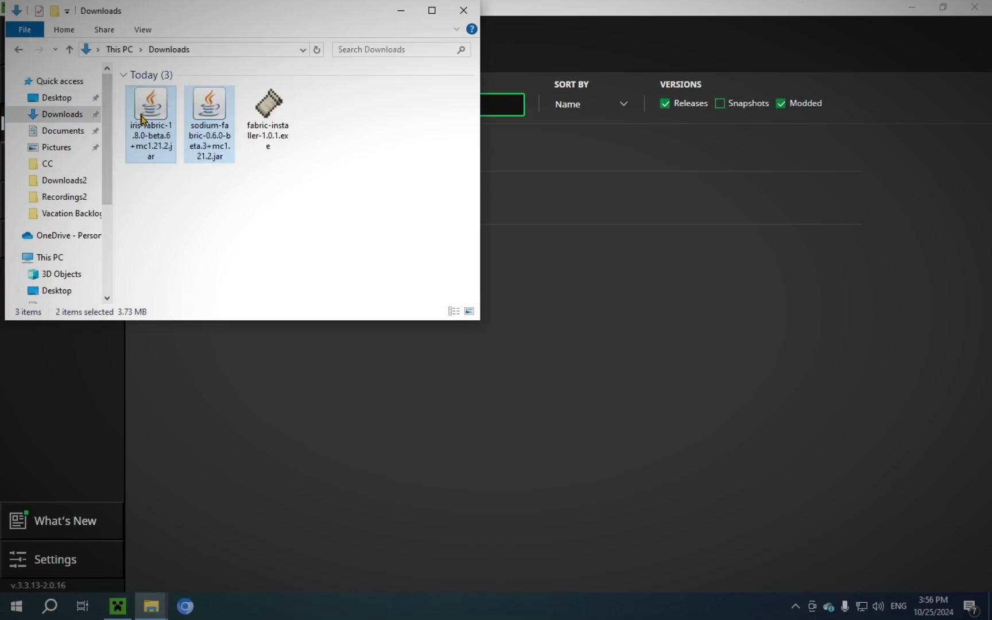
right_click(149, 129)
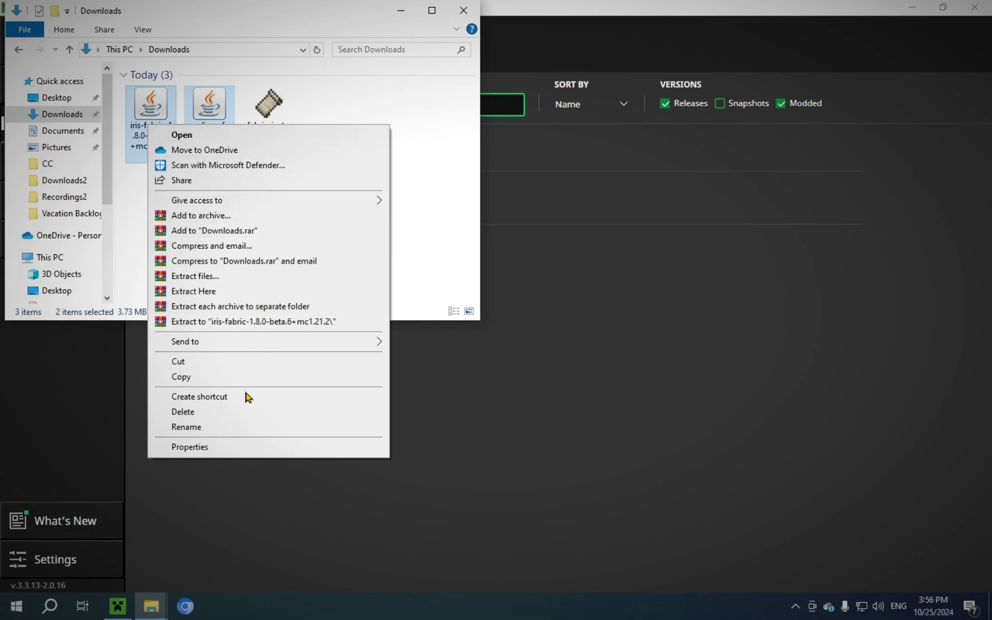
left_click(181, 377)
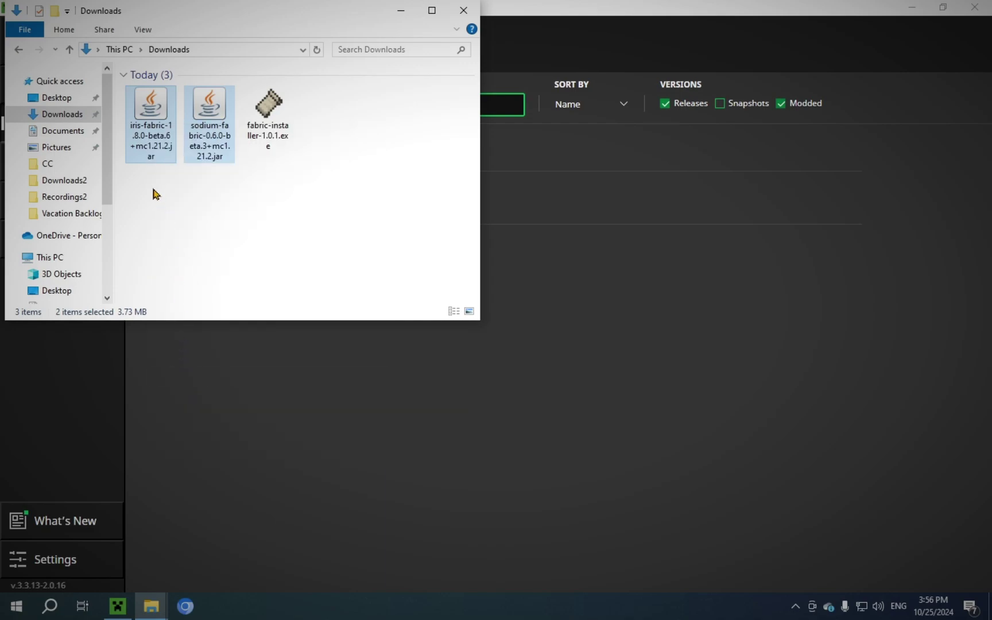
left_click(18, 53)
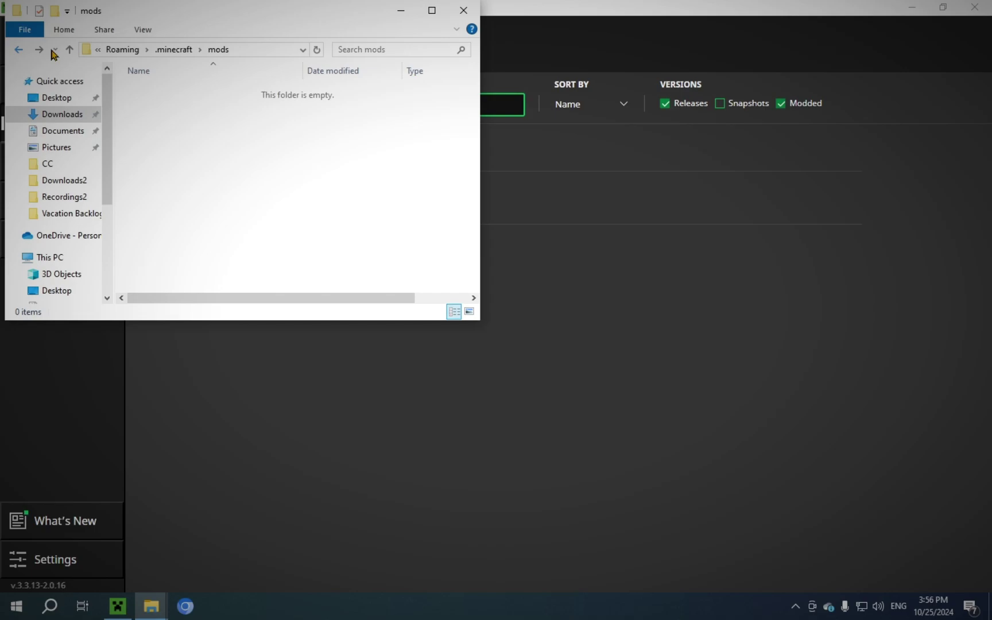
right_click(197, 143)
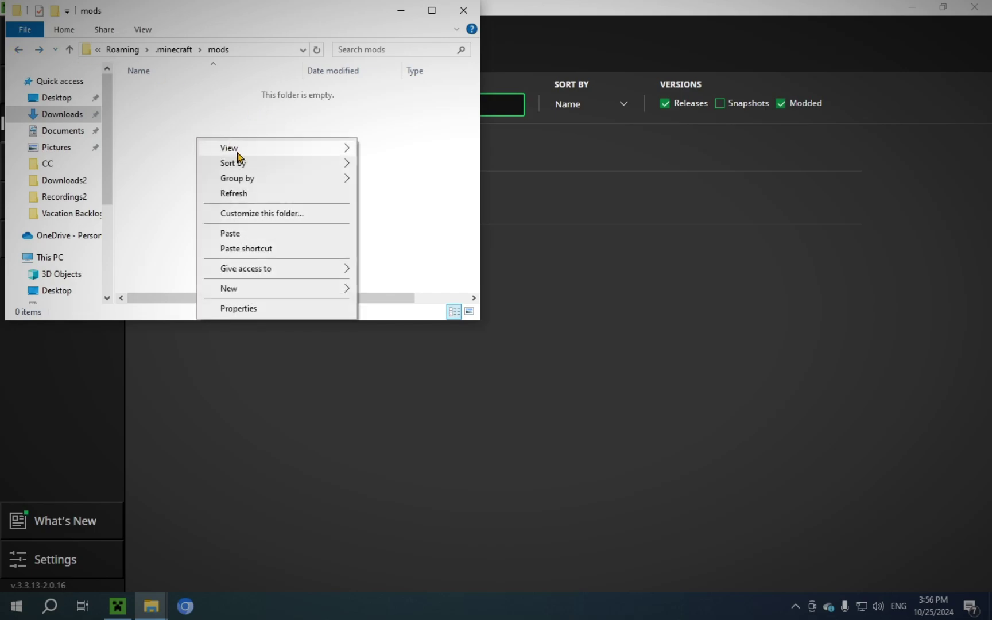
left_click(229, 231)
left_click(172, 192)
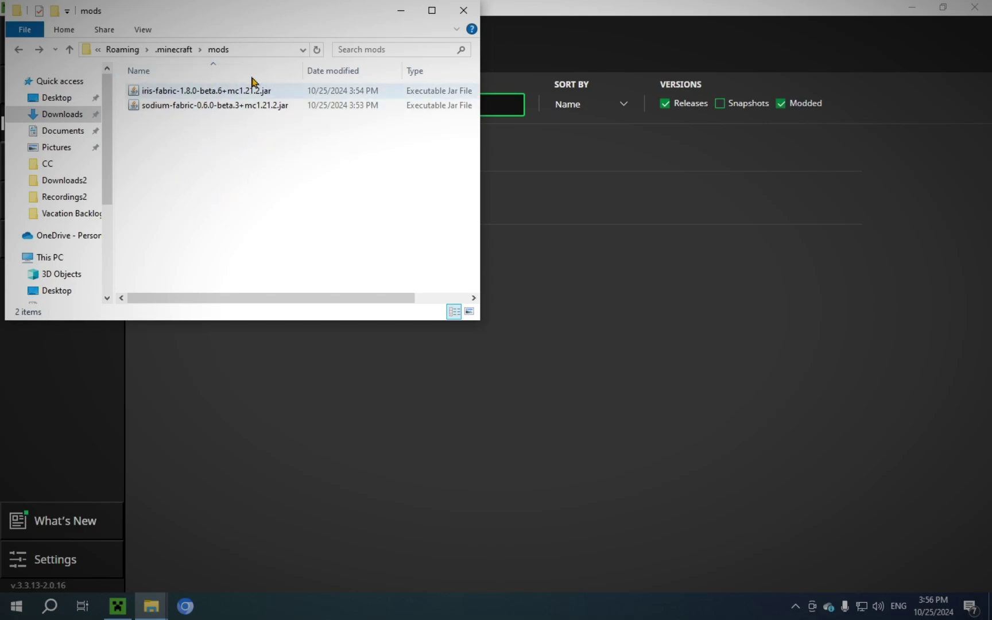
left_click(463, 11)
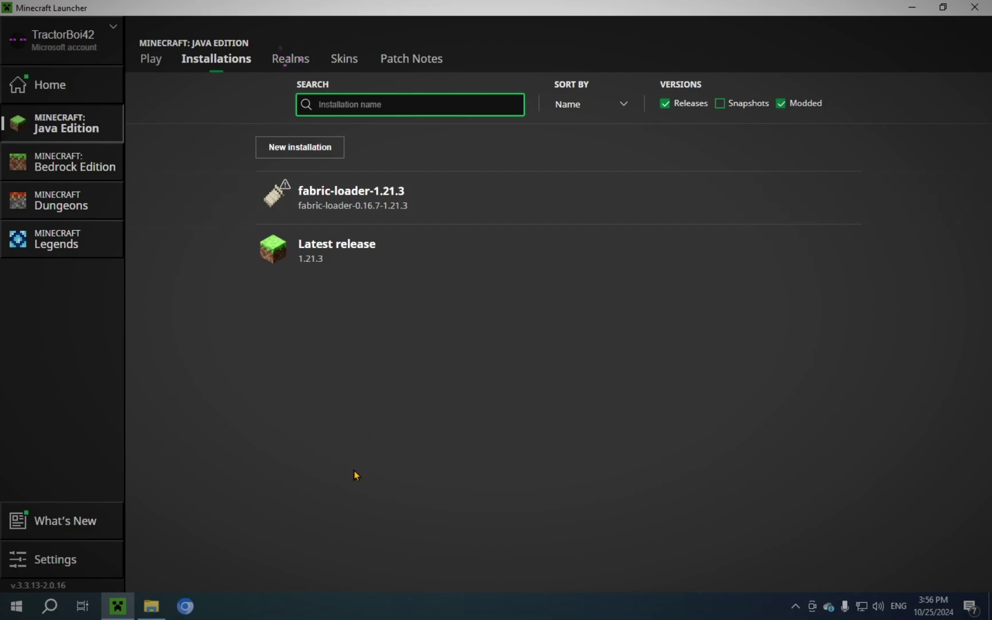
Launch Minecraft with the fabric-loader-1.21.3 profile and close the remaining Downloads window.
left_click(150, 58)
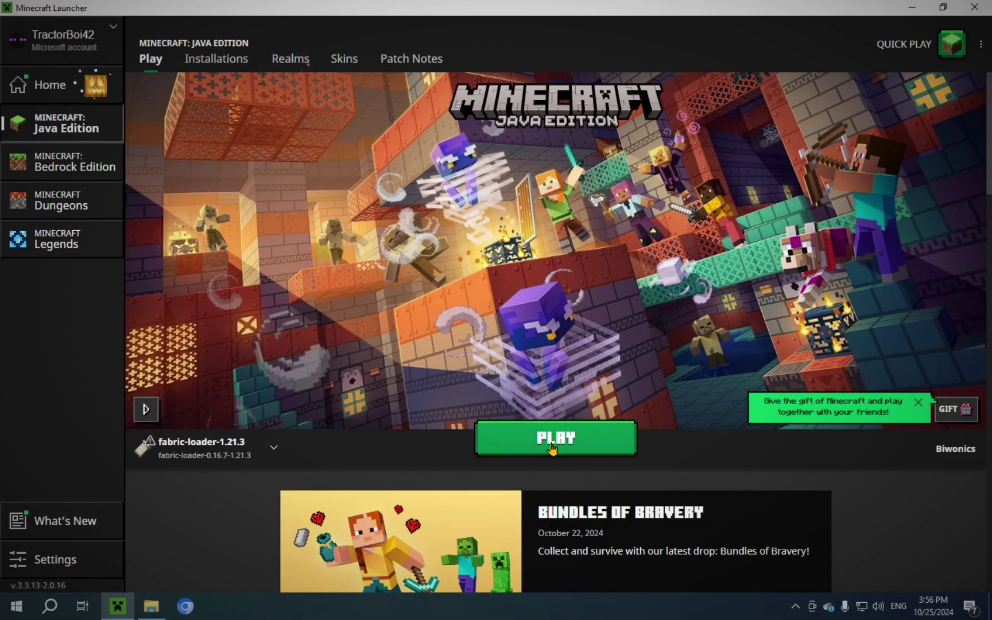
left_click(552, 445)
left_click(151, 606)
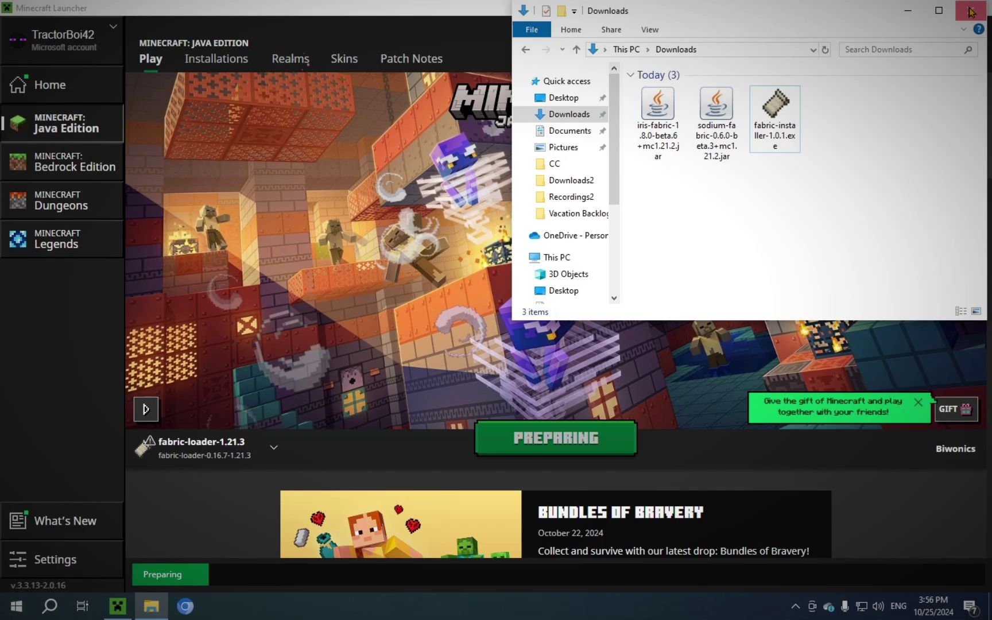
left_click(970, 10)
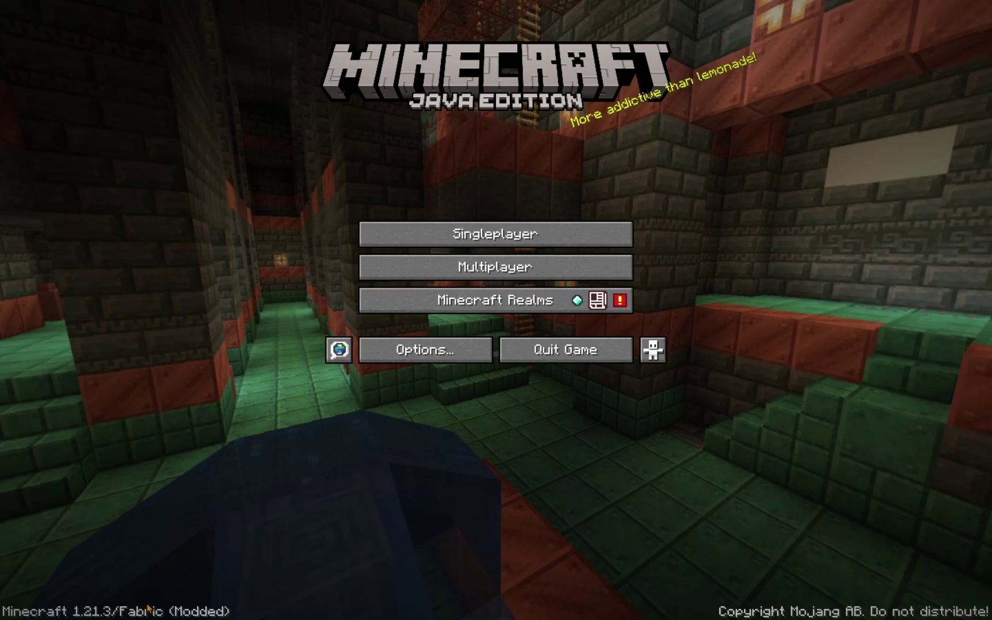
Set Max Shadow Distance to 4 chunks in the game's video settings, apply it, and open the shader pack folder.
left_click(381, 356)
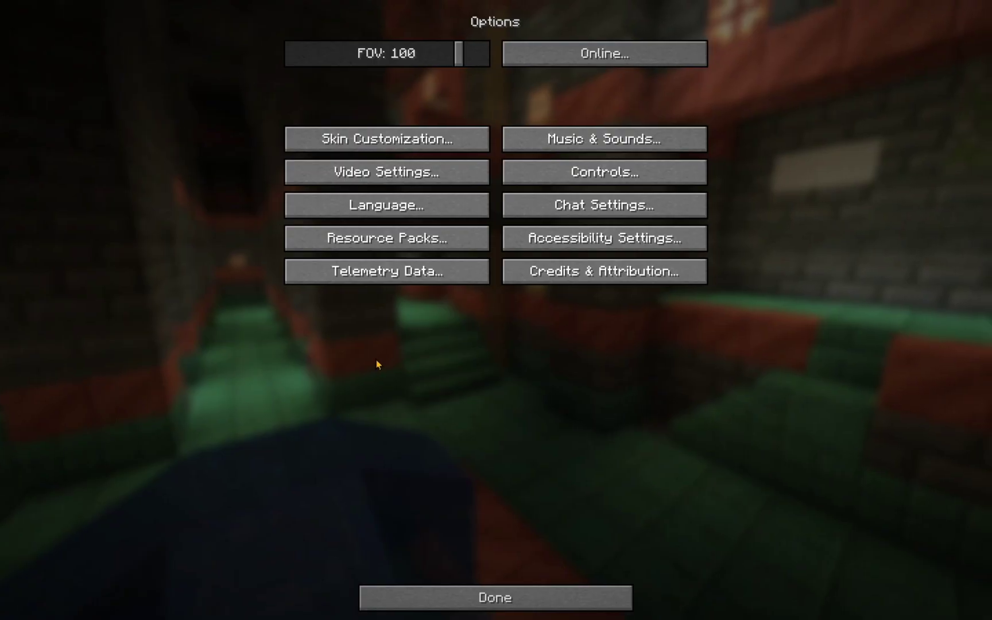
left_click(390, 173)
mouse_move(218, 78)
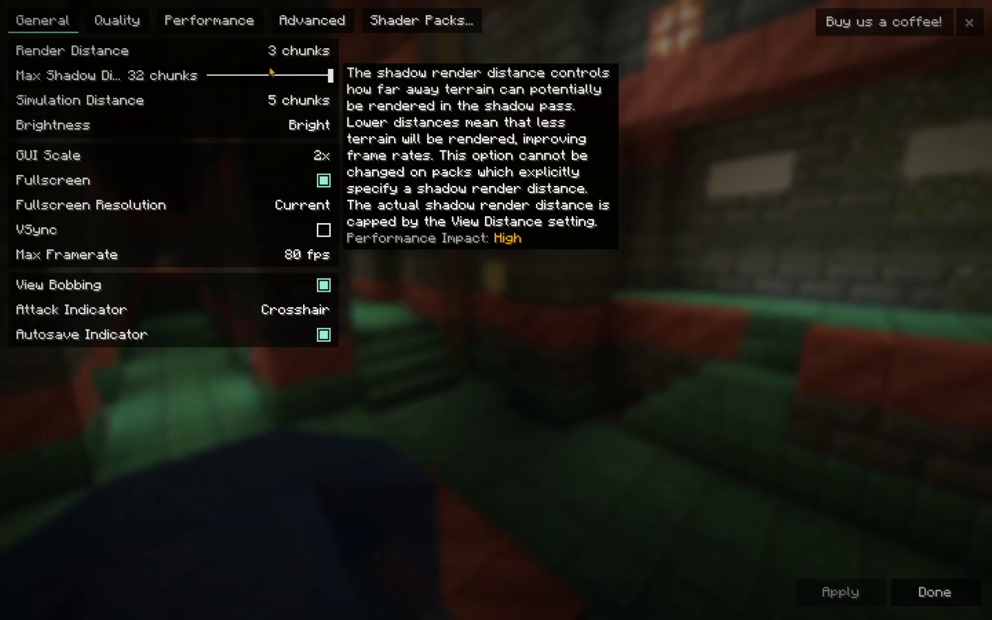
left_click_drag(218, 80, 217, 77)
left_click(849, 592)
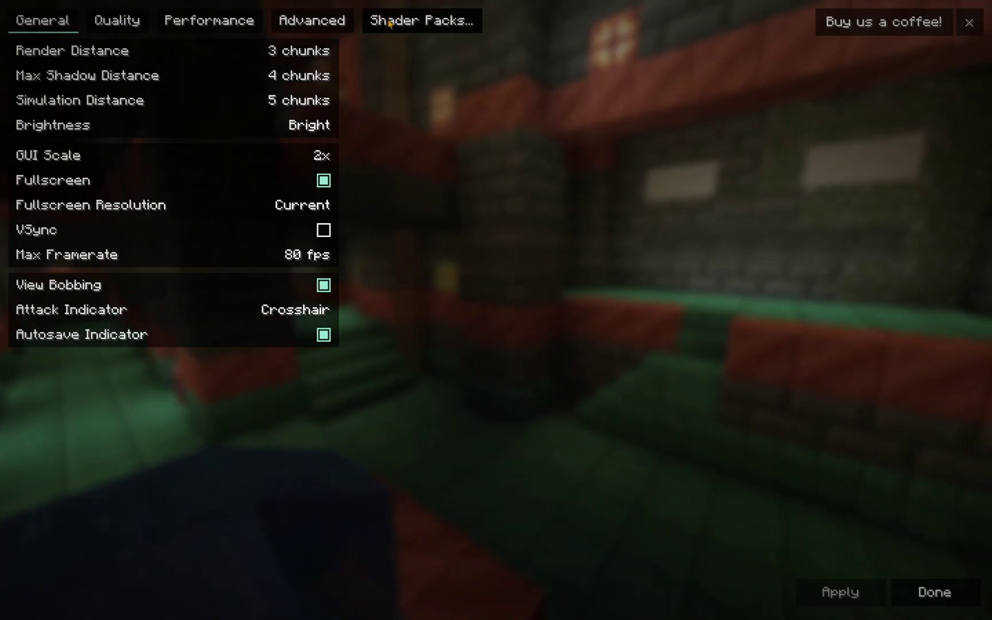
left_click(421, 19)
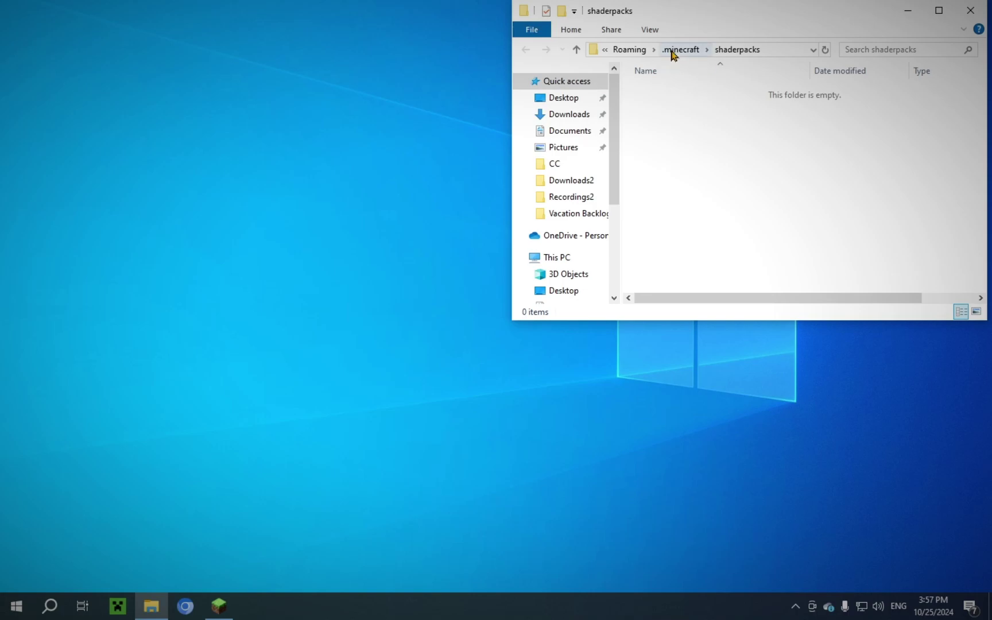
Switch to Chromium, search the web for "miniature shader", and open the Miniature Shader result on Modrinth.
left_click(184, 607)
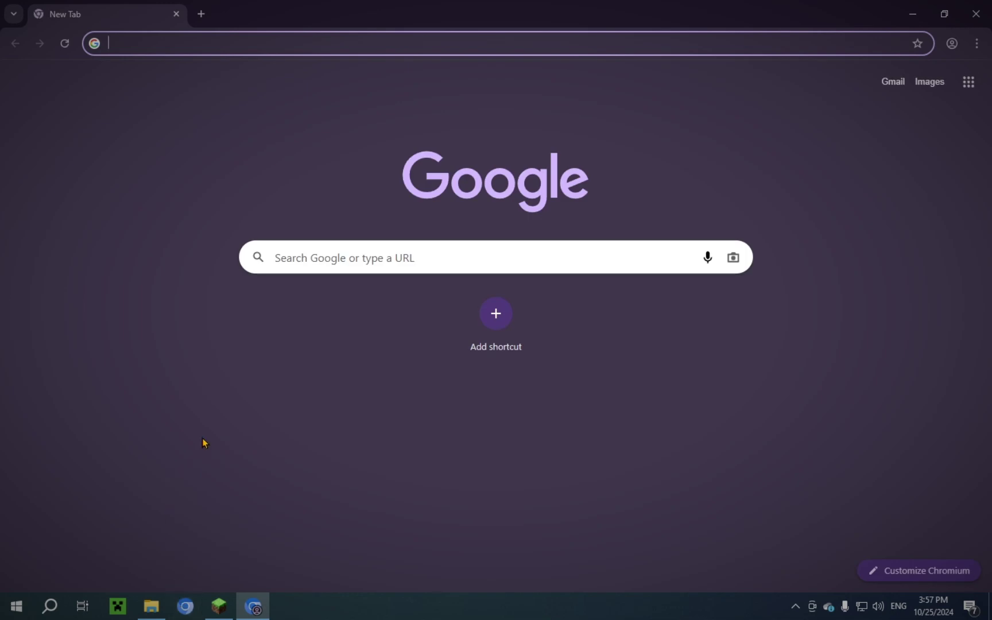
type("miniatur")
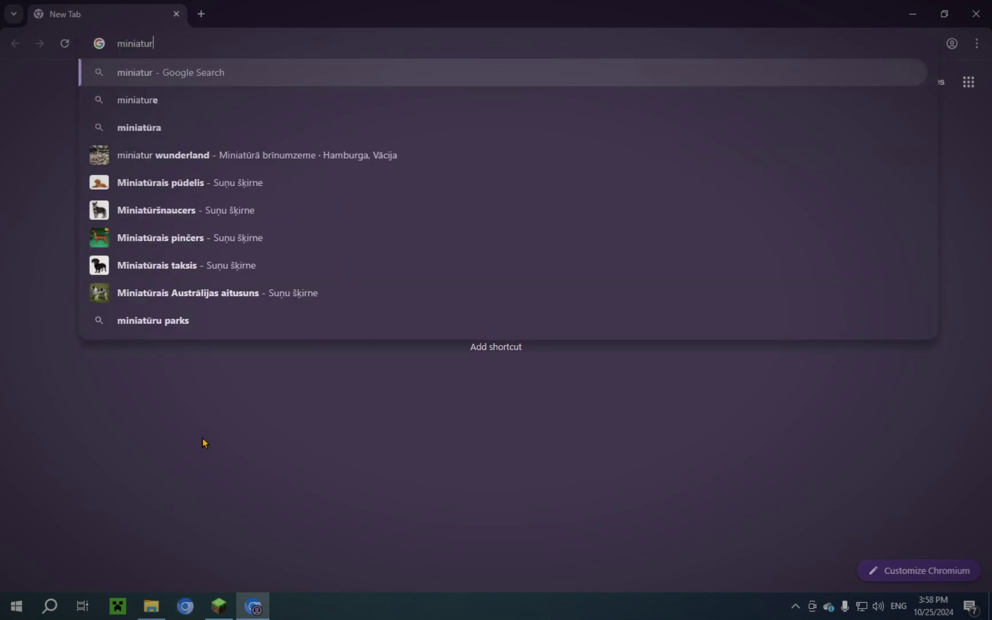
type("e shader")
key("Return")
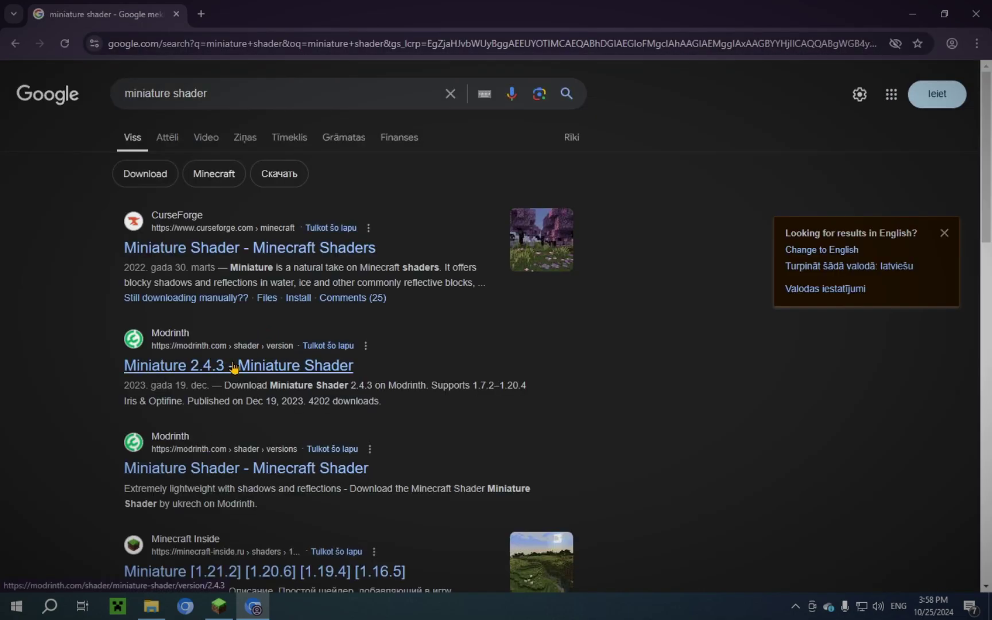
left_click(234, 367)
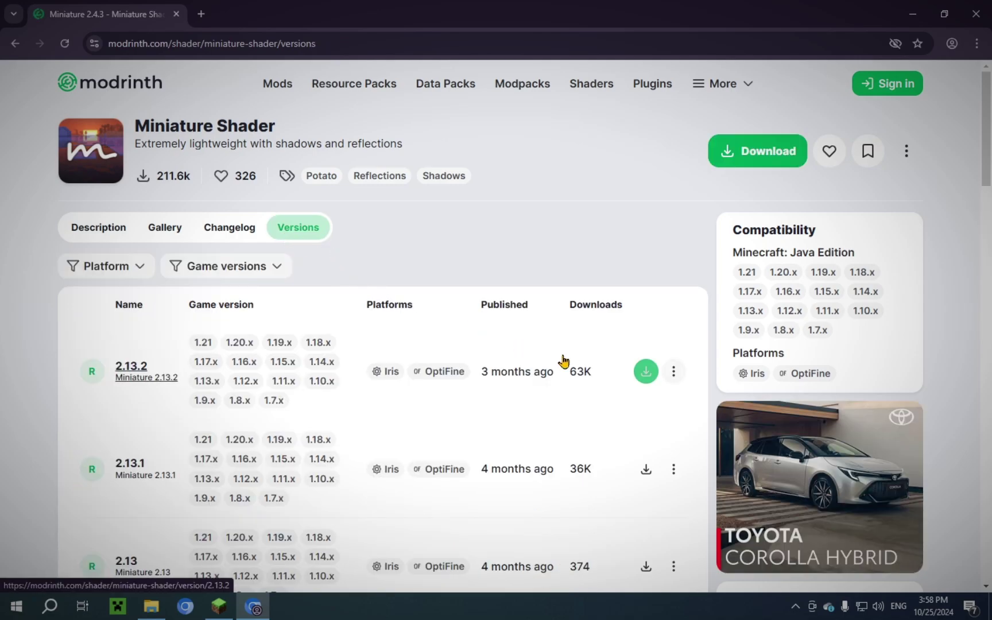
Download version 2.13.2 of Miniature Shader from its versions list and close the browser.
left_click(647, 373)
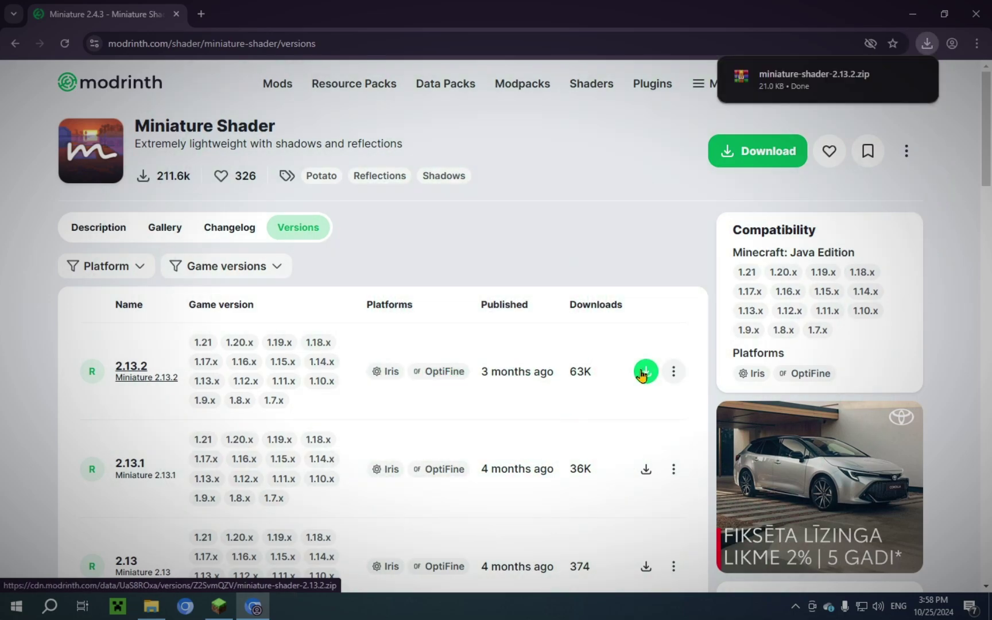
mouse_move(828, 82)
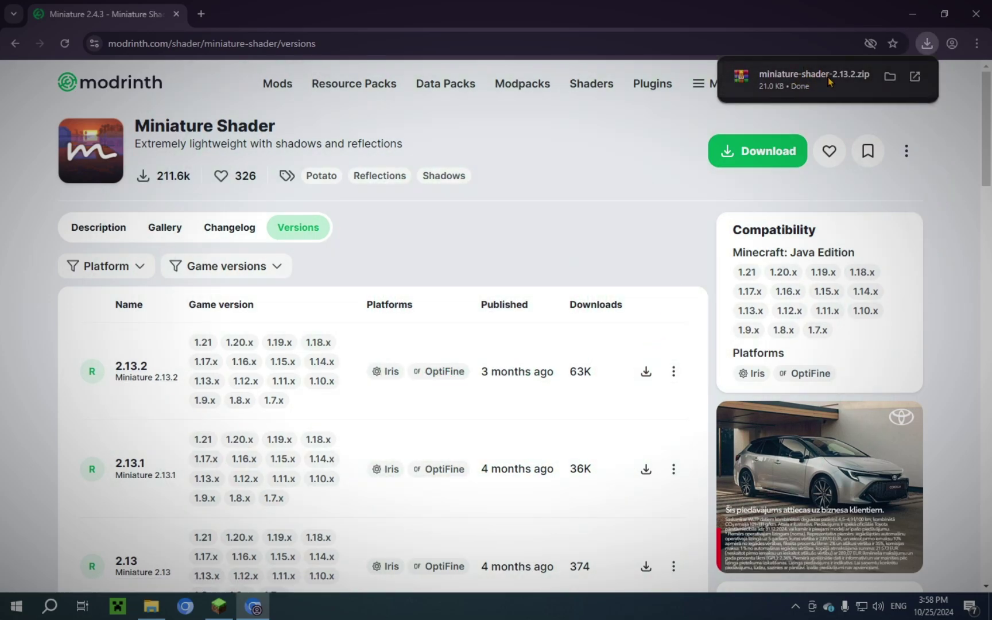
left_click(977, 11)
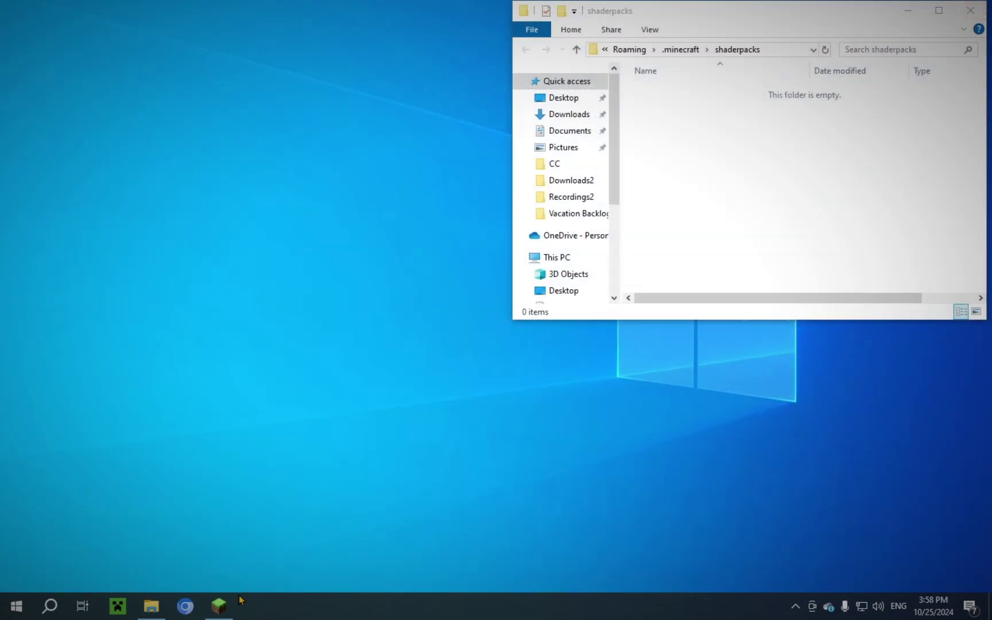
Copy miniature-shader-2.13.2.zip from Downloads into the .minecraft shaderpacks folder, and close the folder window.
left_click(565, 114)
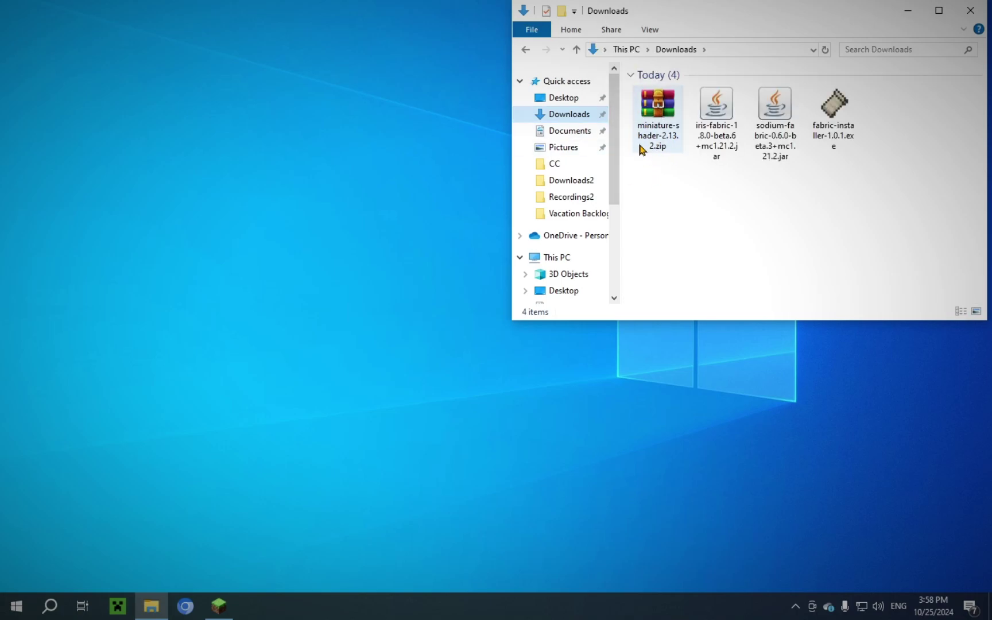
left_click(659, 153)
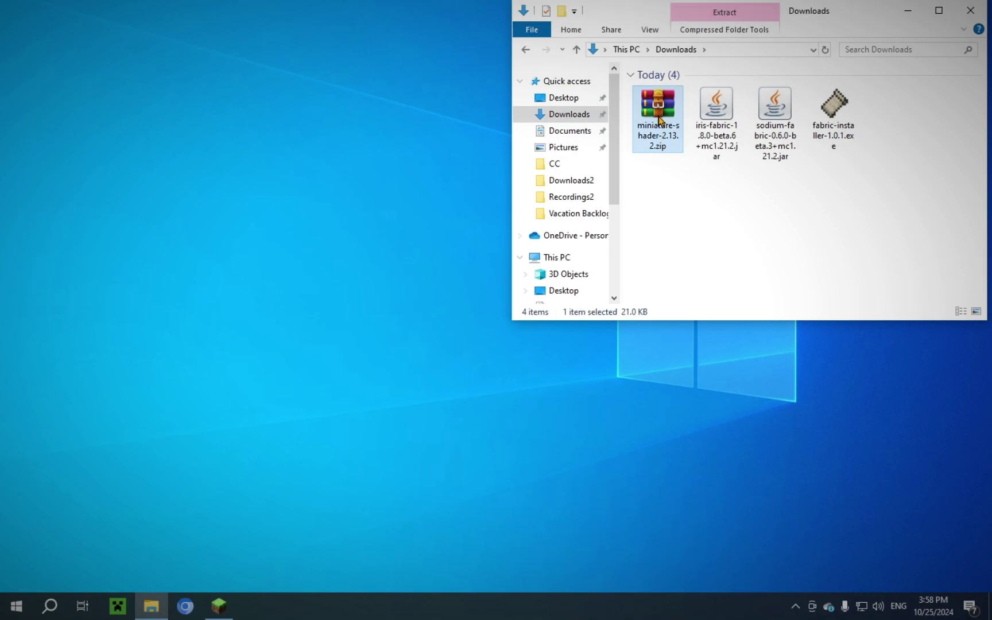
right_click(659, 116)
left_click(703, 322)
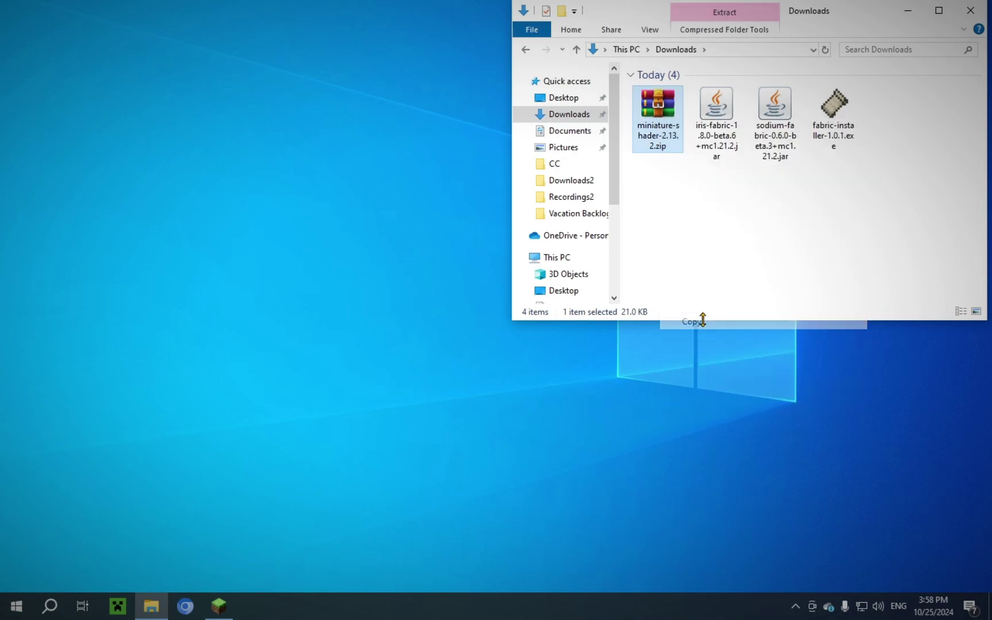
left_click(525, 52)
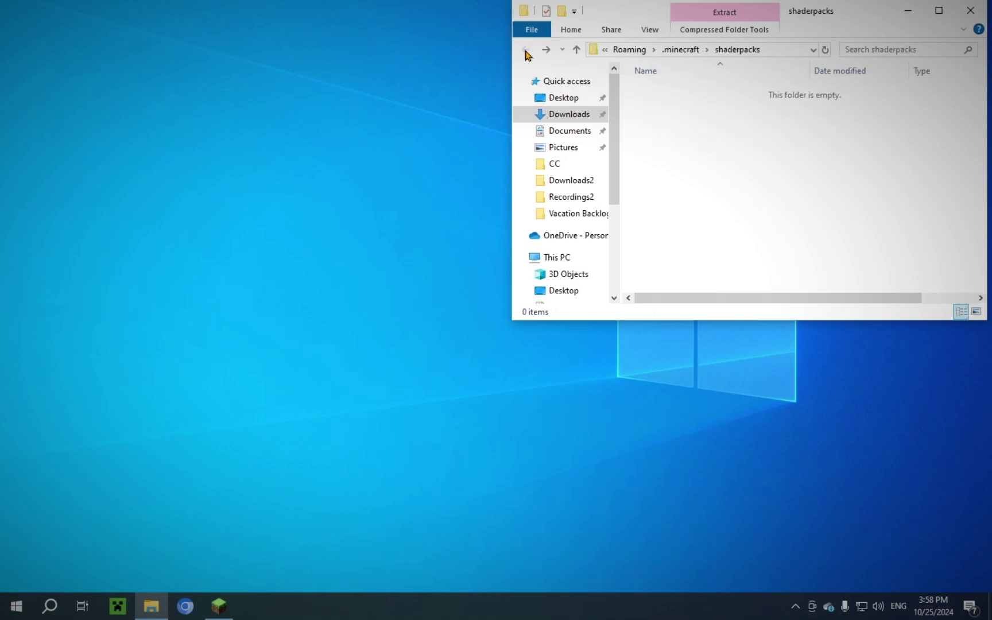
right_click(675, 124)
left_click(715, 219)
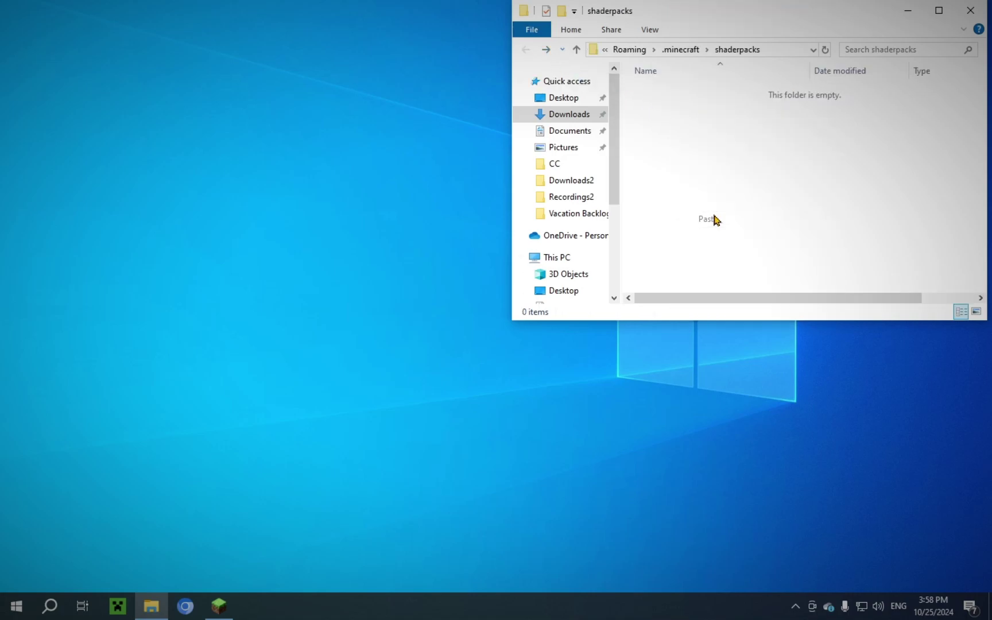
left_click(969, 9)
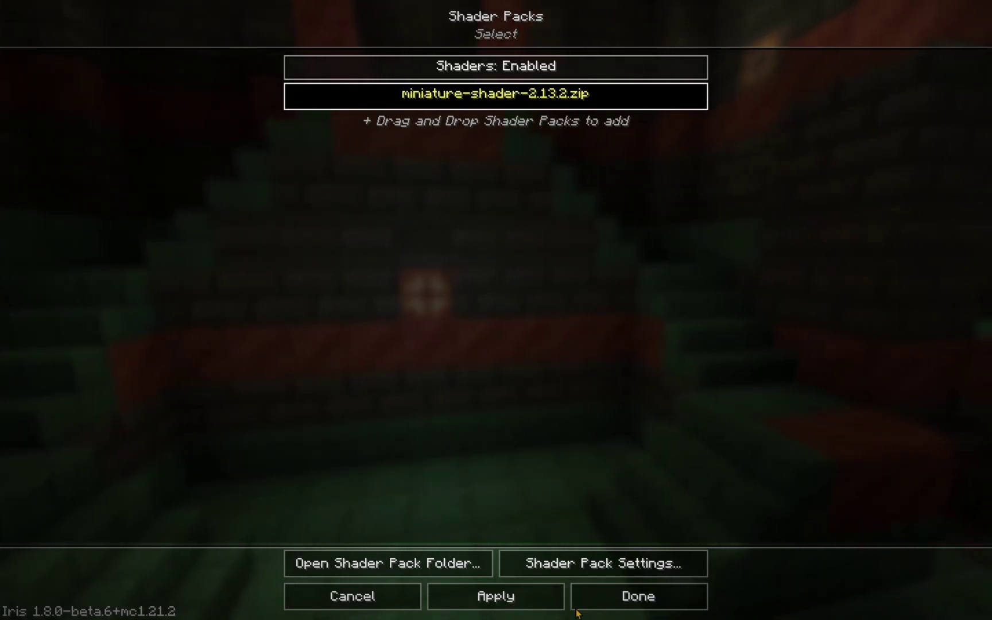
Enable miniature-shader-2.13.2.zip as the shader pack in Minecraft and return to the title screen.
left_click(609, 601)
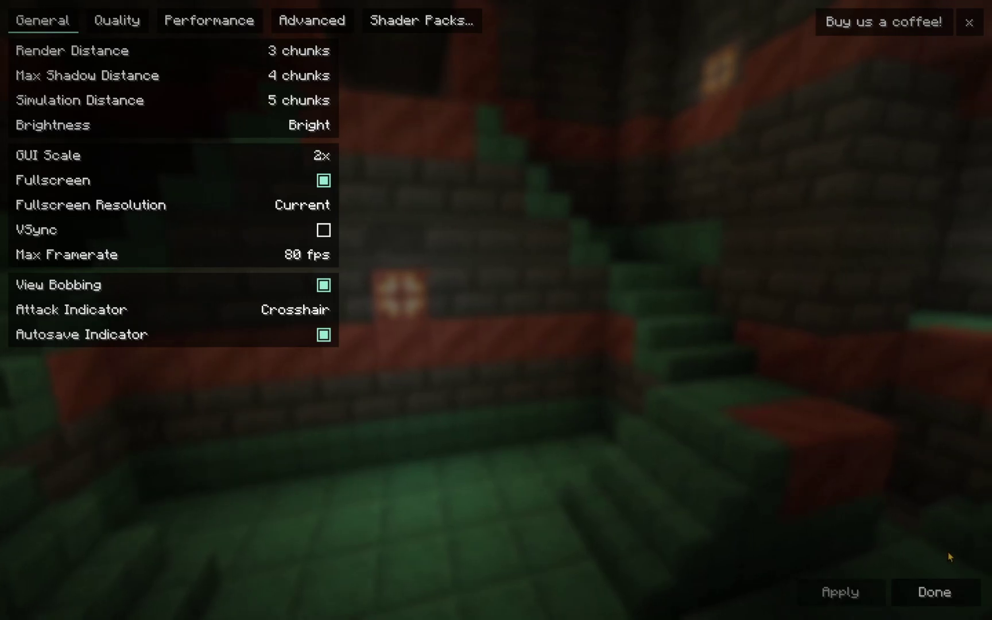
left_click(938, 591)
left_click(532, 597)
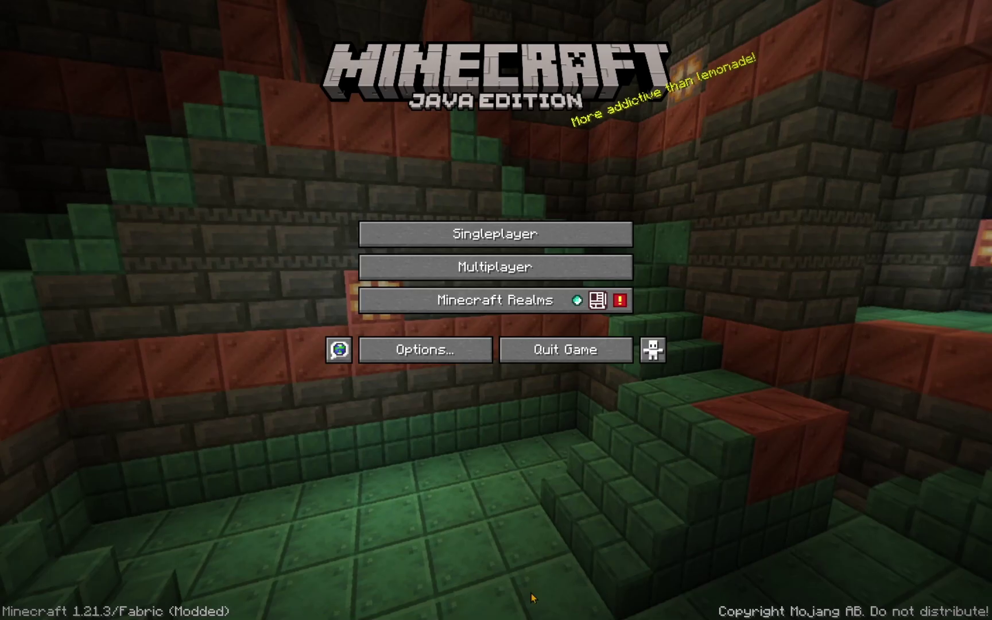
Load the existing singleplayer world named New World.
left_click(514, 271)
left_click(658, 595)
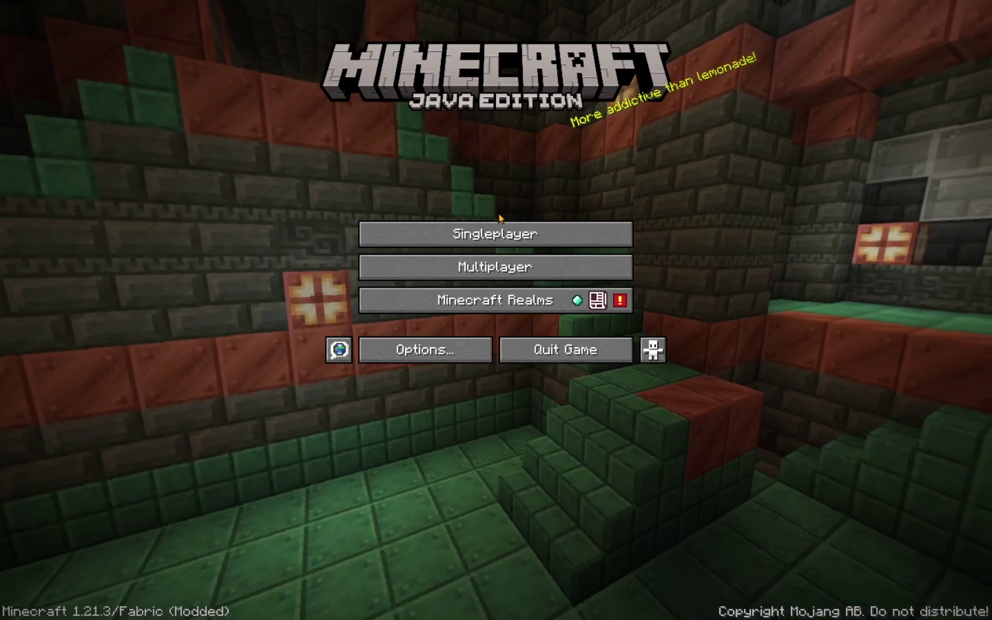
left_click(491, 231)
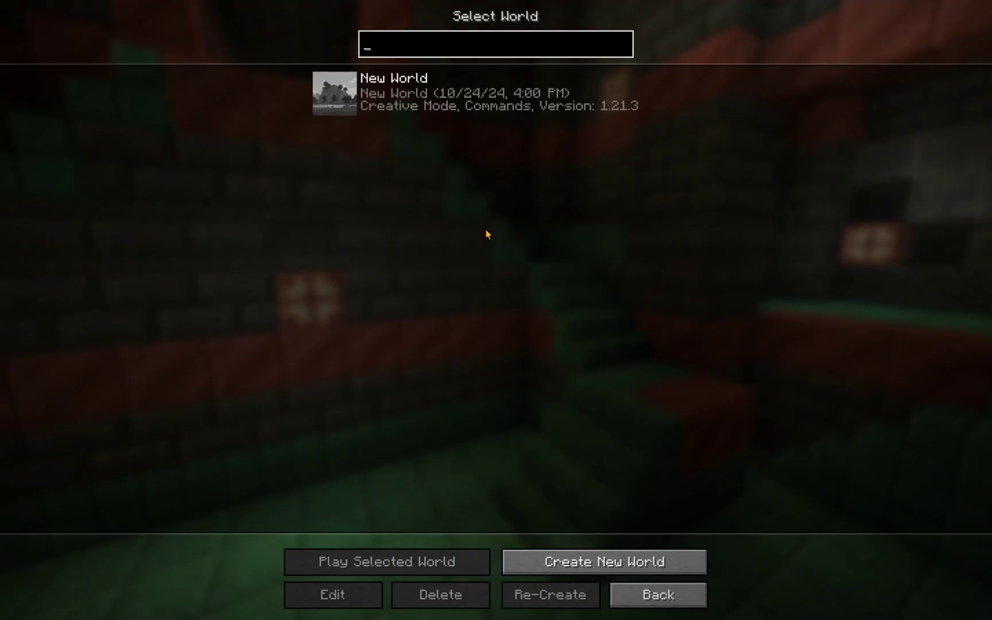
double_click(448, 117)
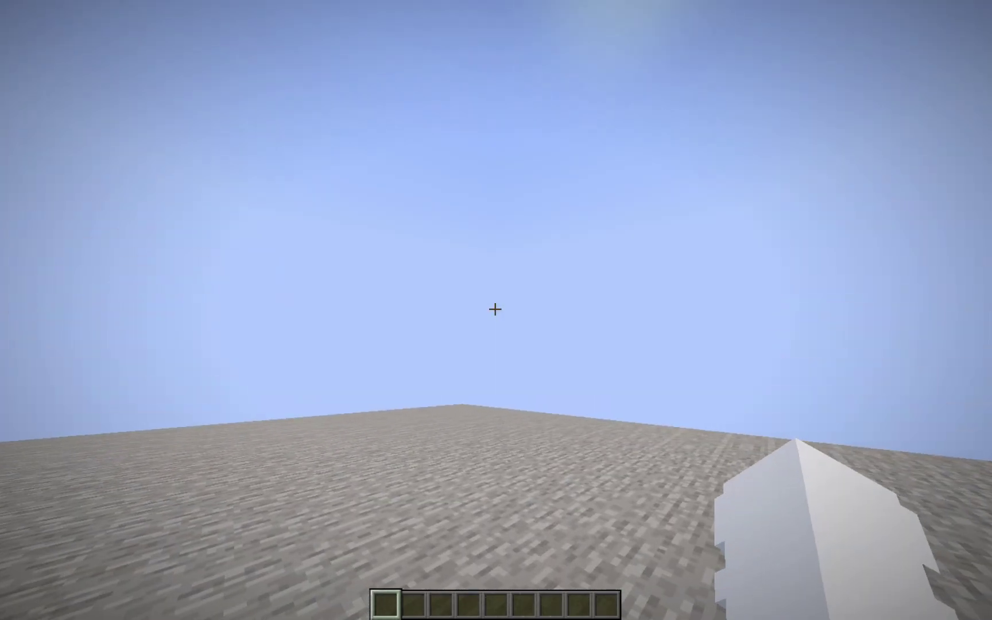
Show the debug overlay and walk around the stone platform to check the frame rate and active shader pack.
key("F3")
key("w")
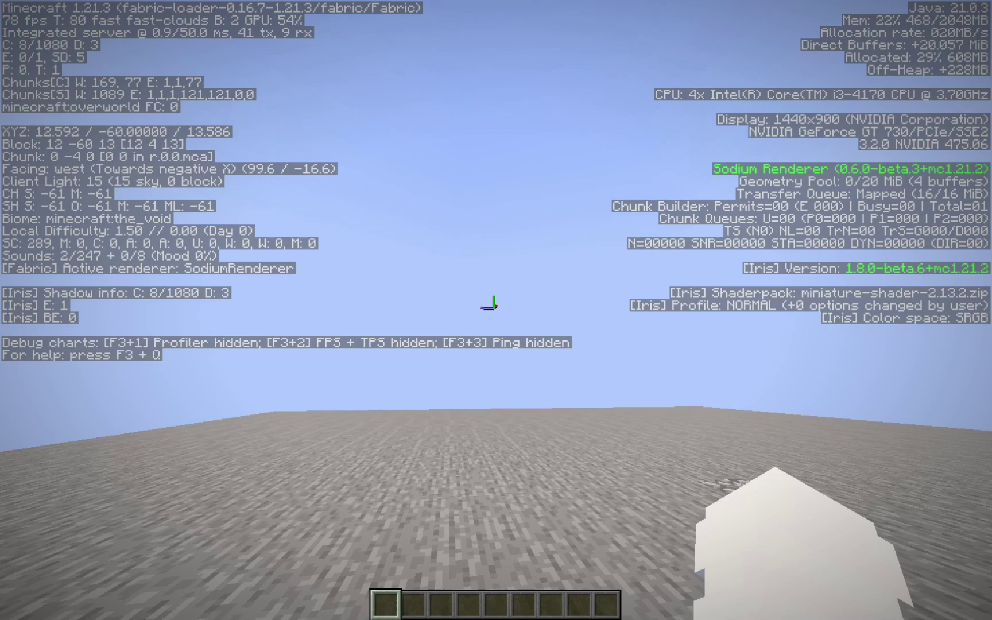
key("w")
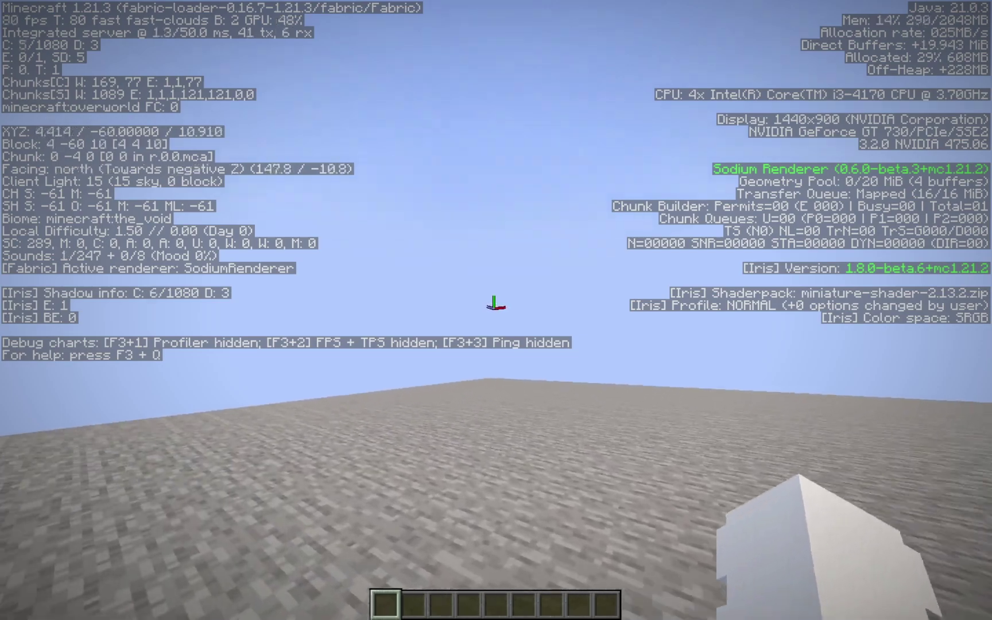
key("w")
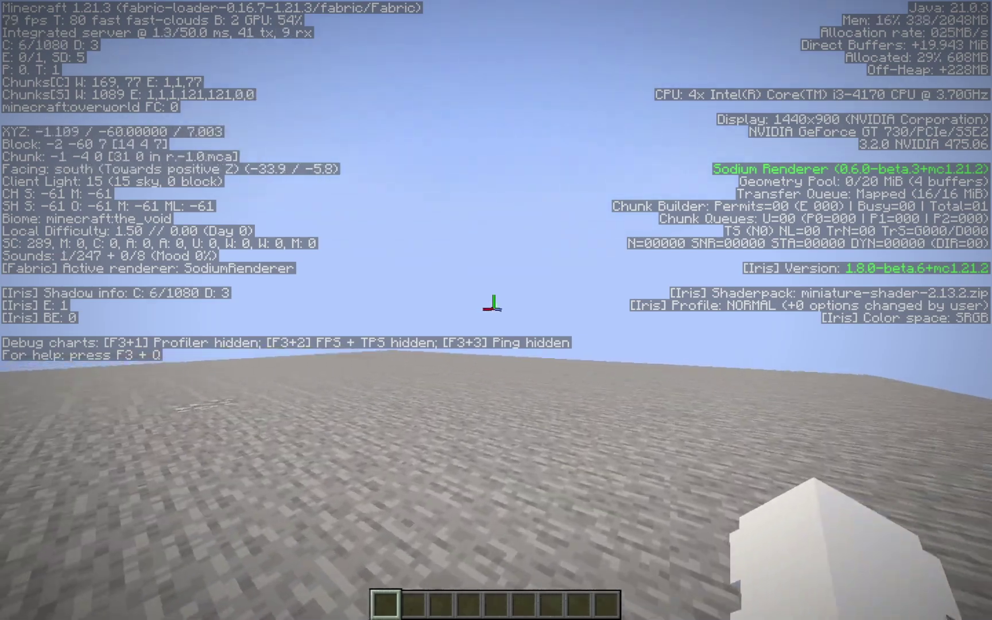
key("w")
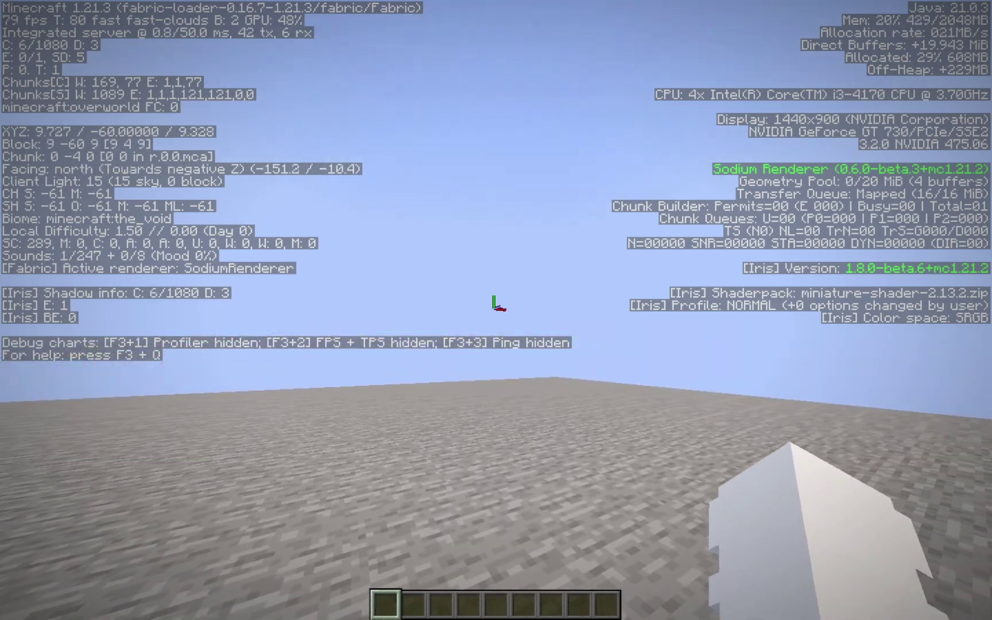
Switch to the front-facing third-person view and move the character around the platform to inspect its shadow and the shader lighting.
key("F5")
key("s")
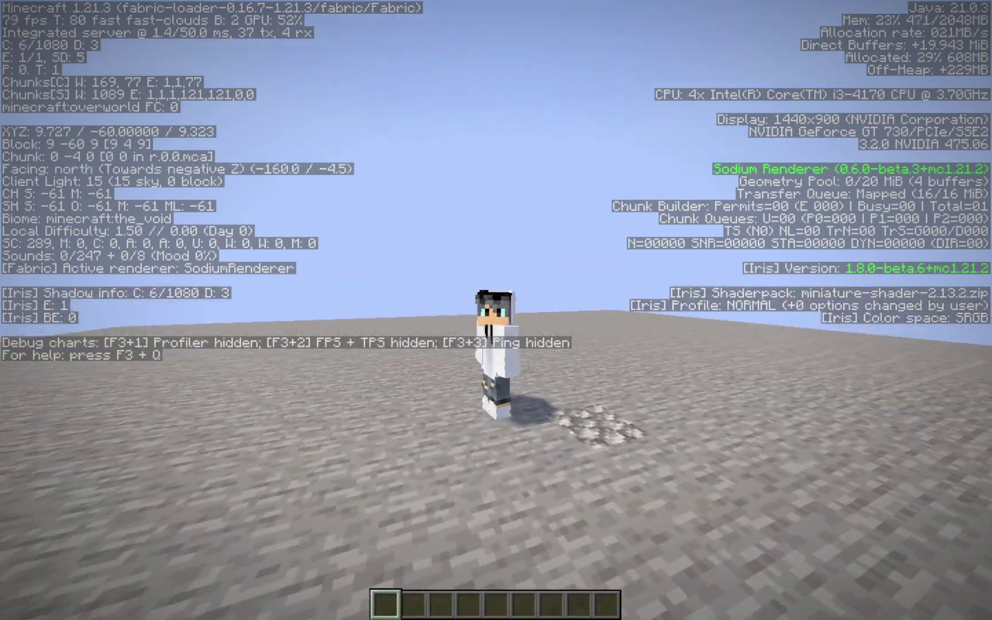
key("s")
key("a")
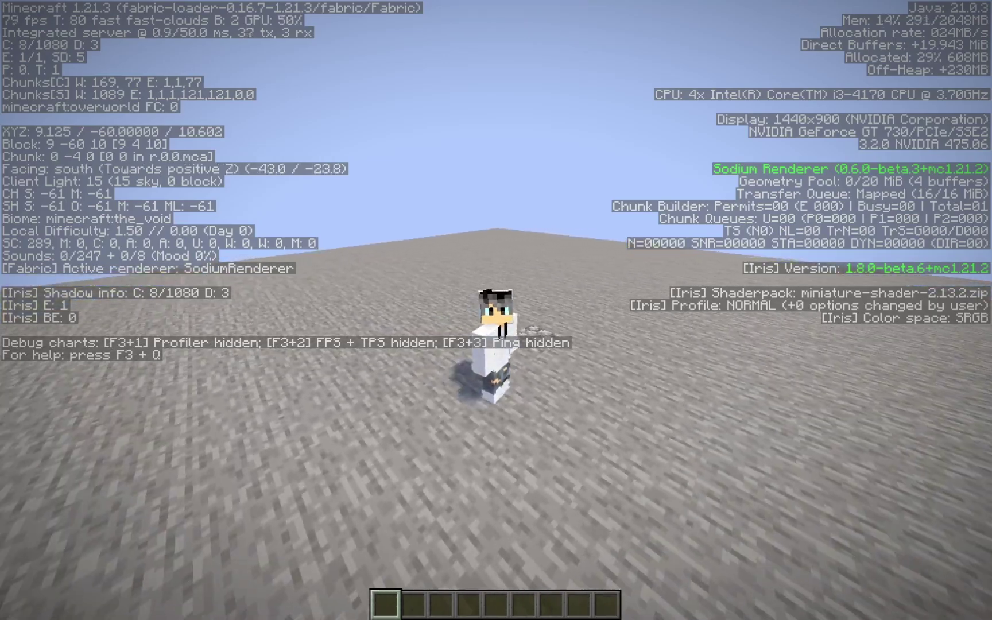
key("s")
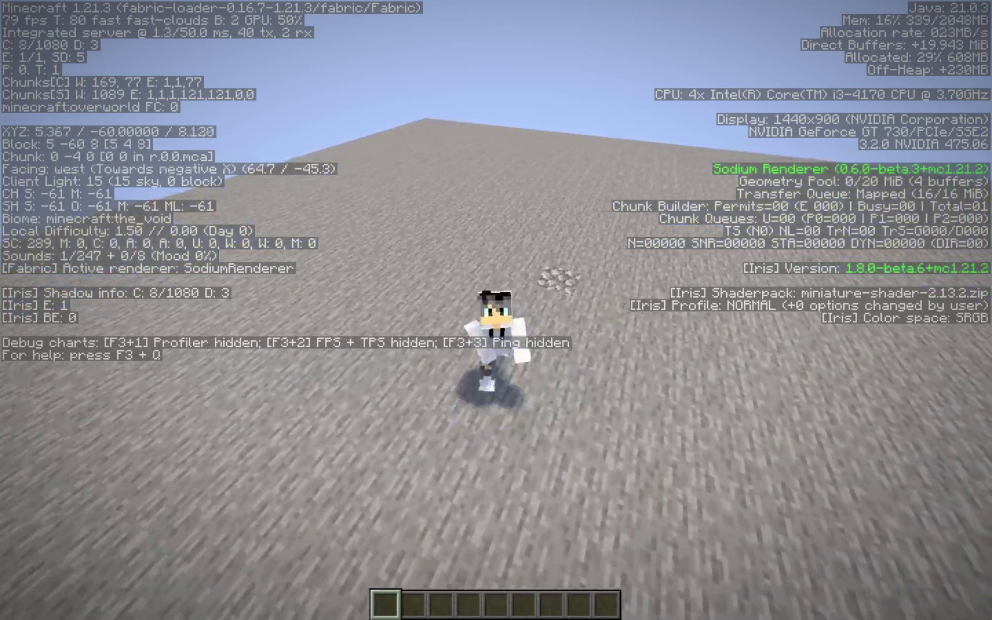
key("w")
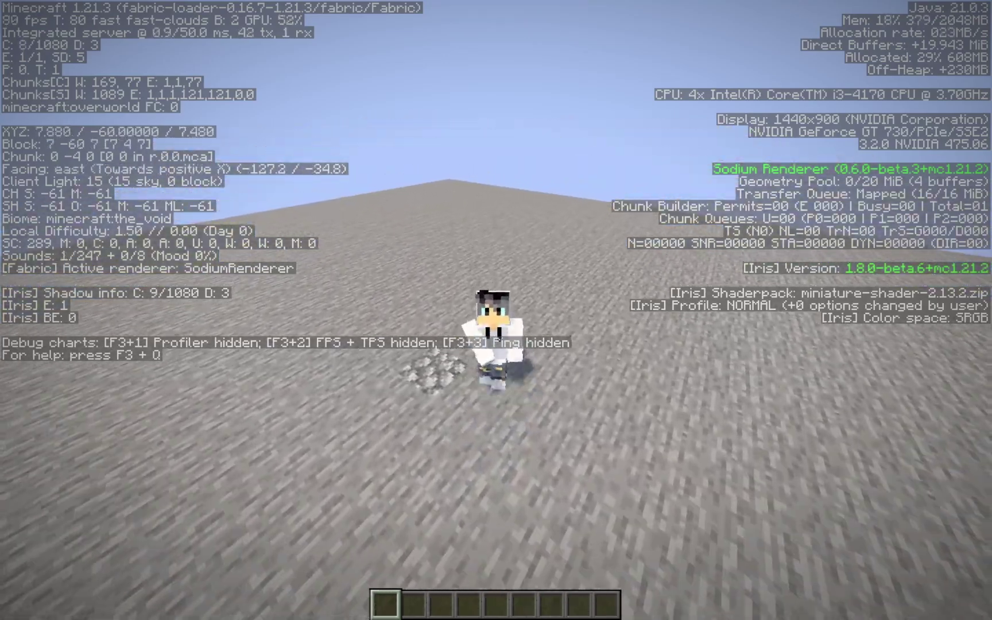
key("s")
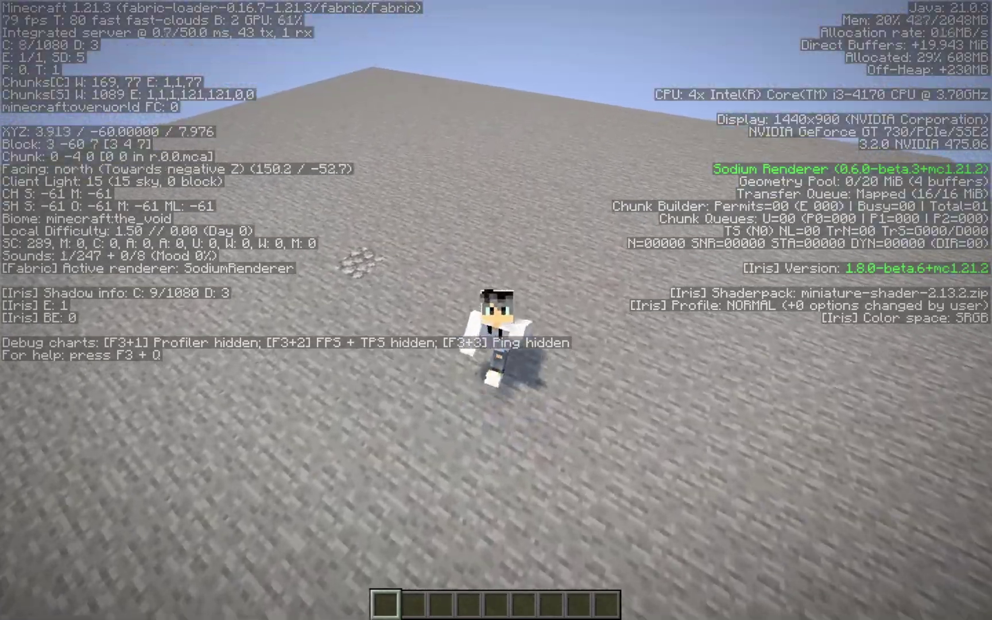
key("s")
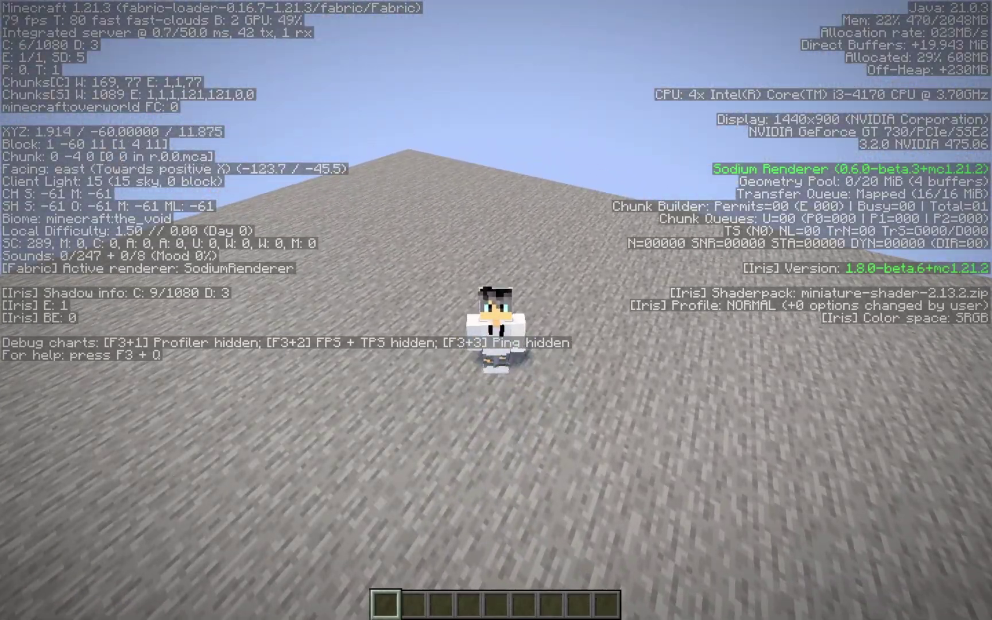